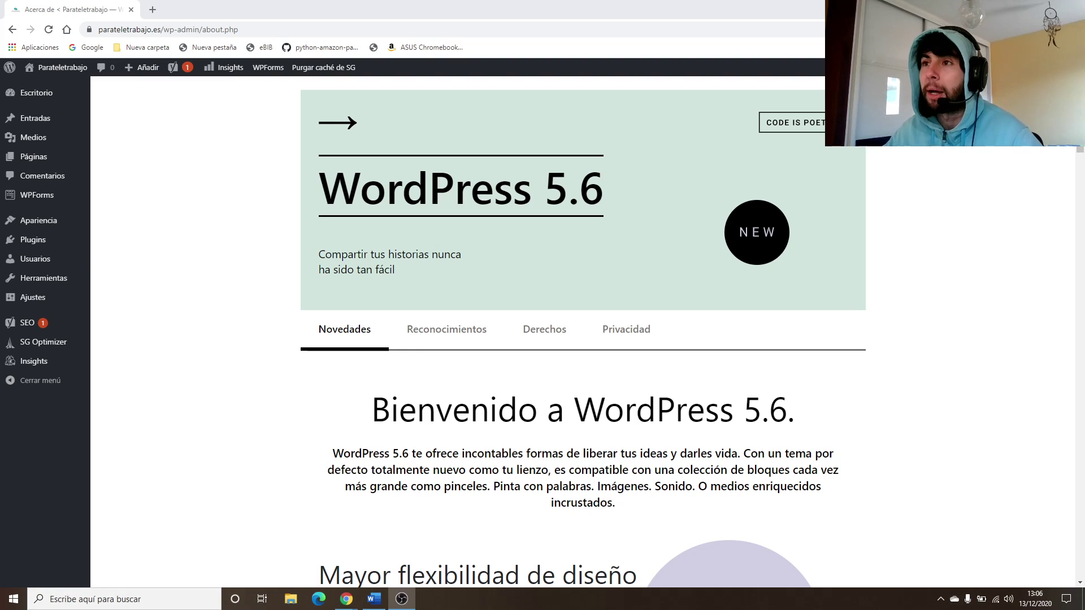
Open the site's list of pages and start a new page
{"action": "left_click", "coordinate": [10, 72]}
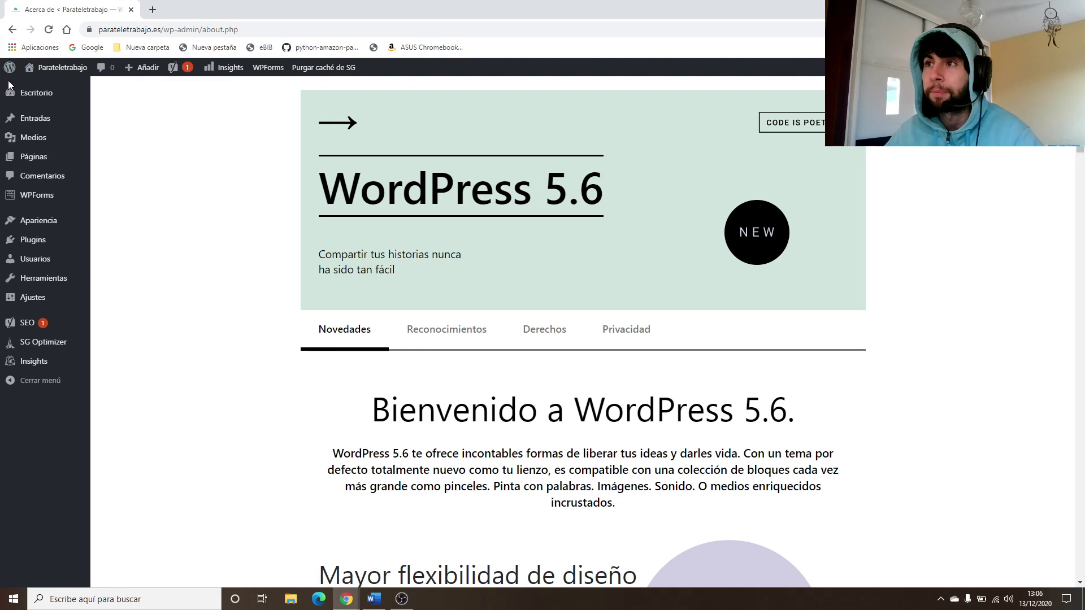
{"action": "left_click", "coordinate": [49, 164]}
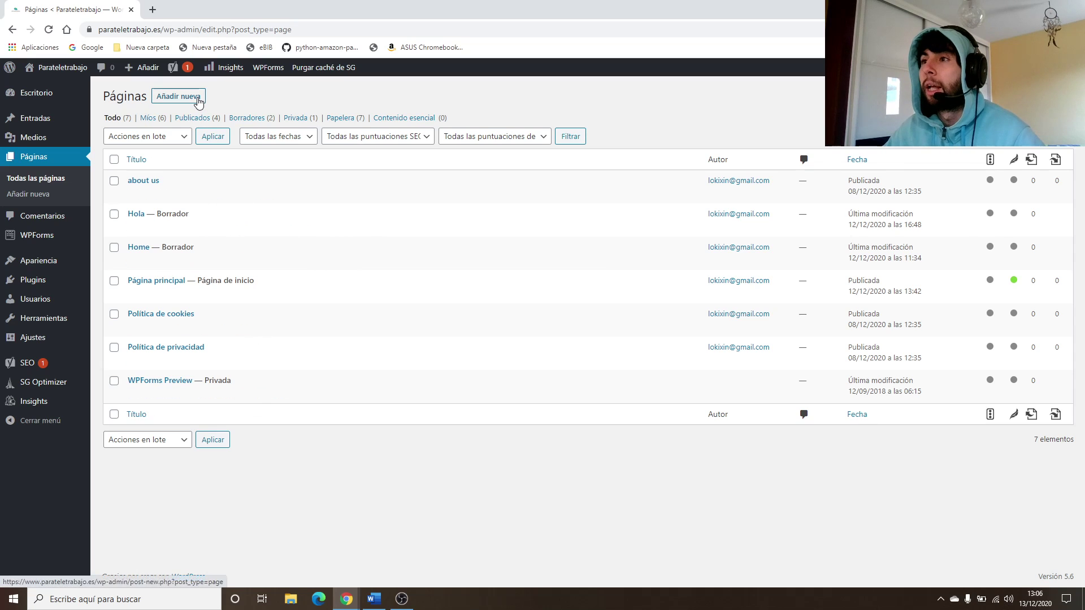
{"action": "left_click", "coordinate": [185, 99]}
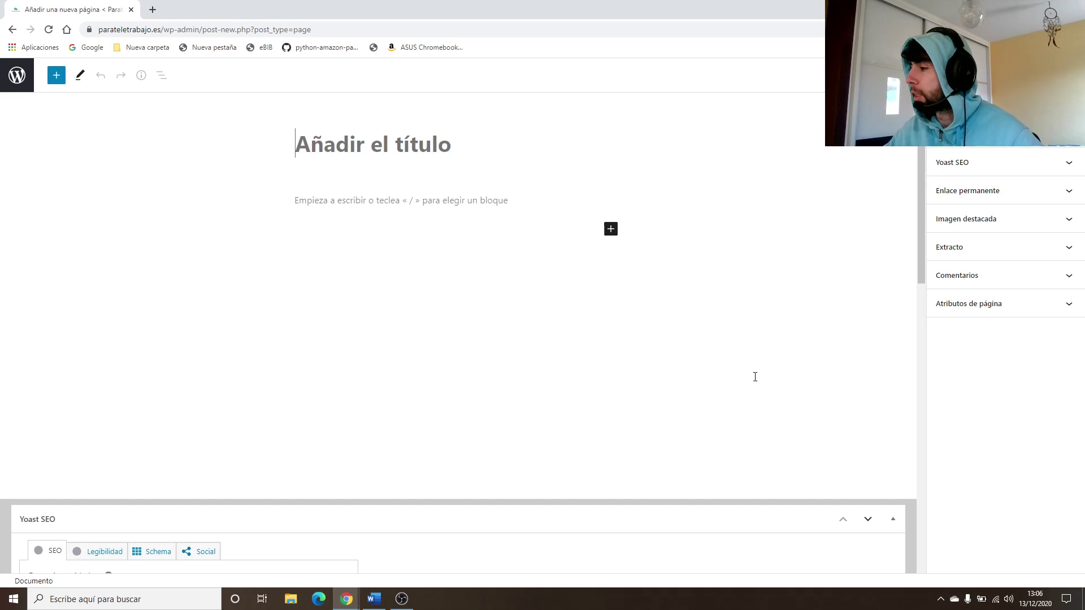
Collapse the Yoast SEO and Ajustes de Customify sections below the page content
{"action": "left_click", "coordinate": [893, 519]}
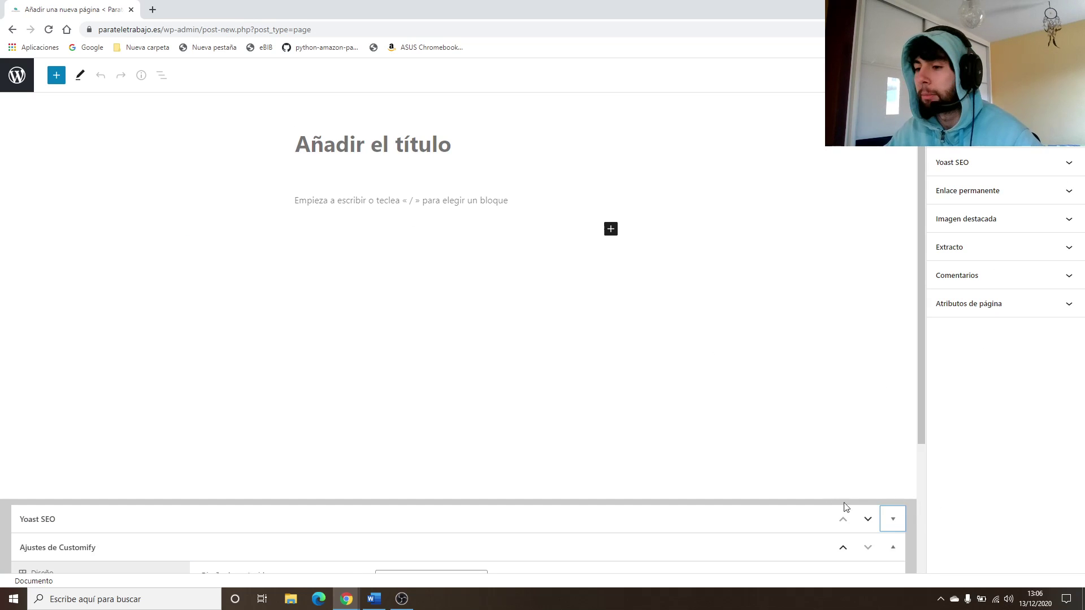
{"action": "scroll", "coordinate": [891, 509], "scroll_direction": "down", "scroll_amount": 2}
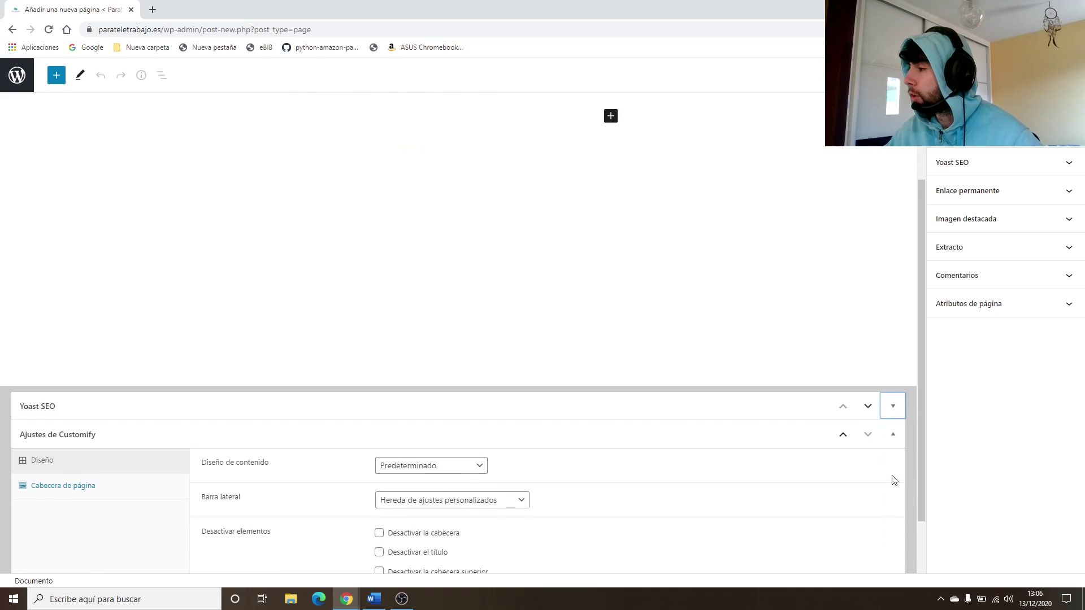
{"action": "left_click", "coordinate": [893, 434]}
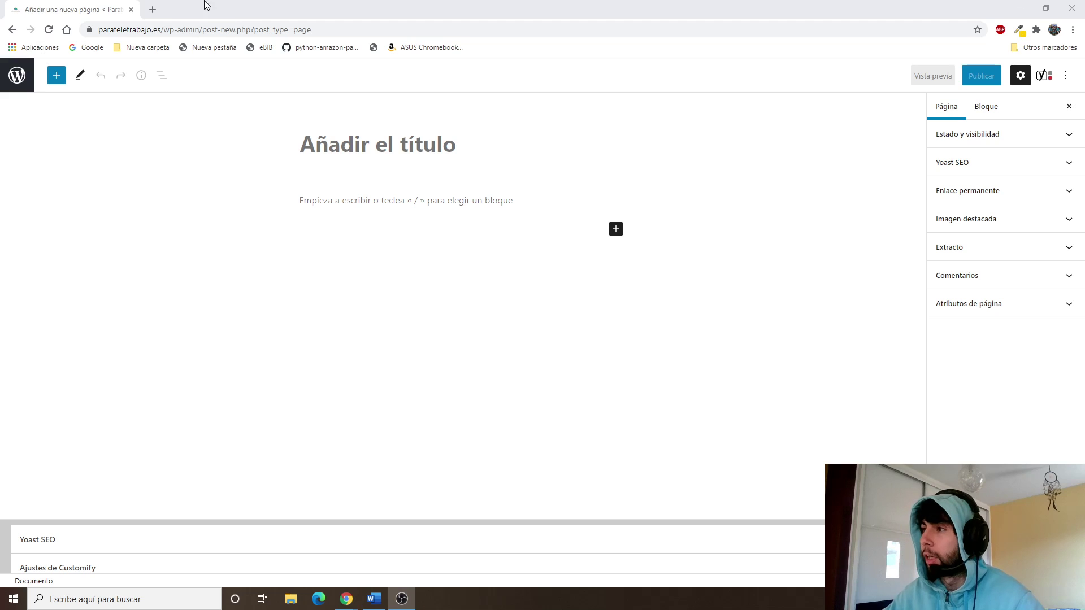
Enter "Para el teletrabajo" as the title of the new page
{"action": "left_click", "coordinate": [415, 139]}
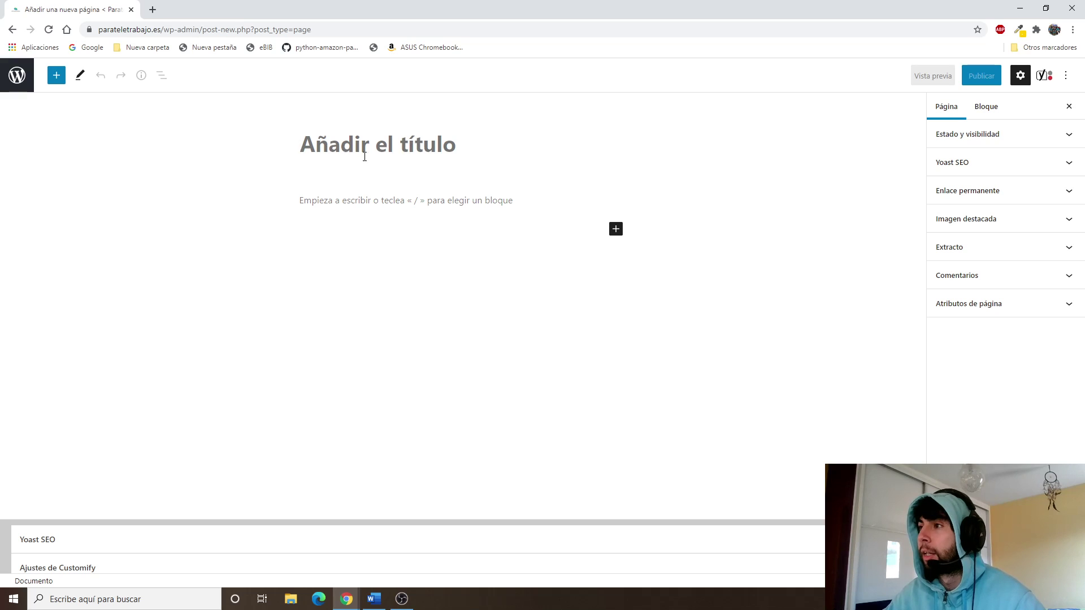
{"action": "key", "text": "alt+Tab"}
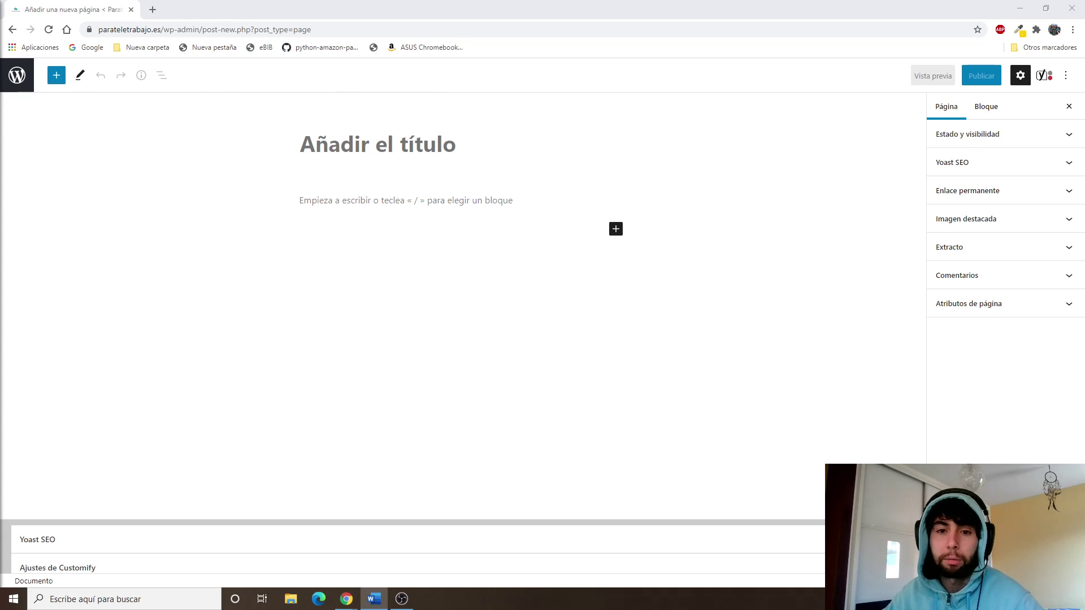
{"action": "left_click", "coordinate": [399, 148]}
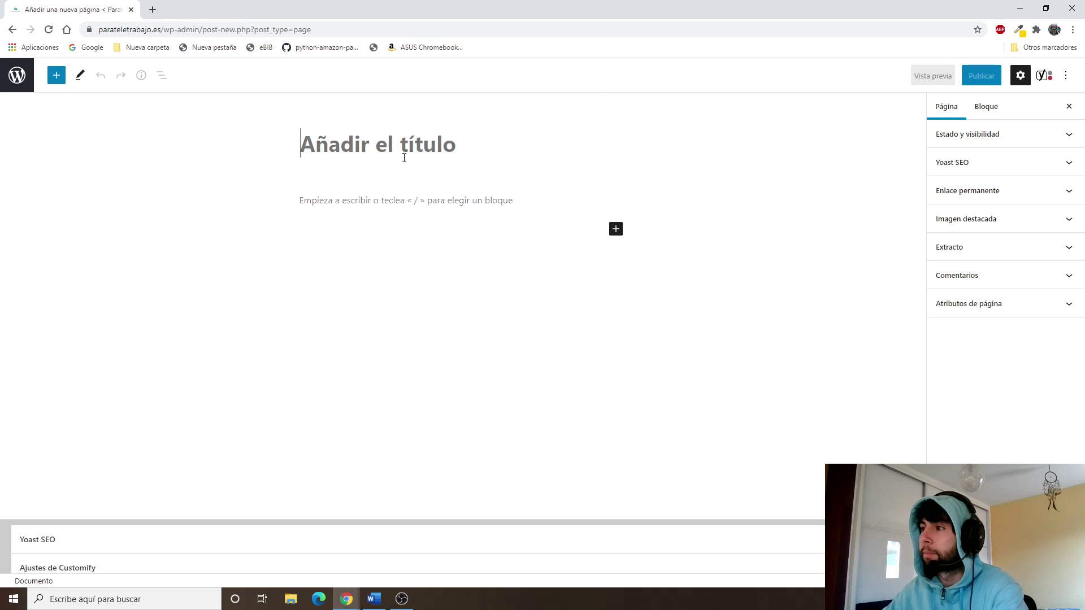
{"action": "type", "text": "Para el teletrabajo"}
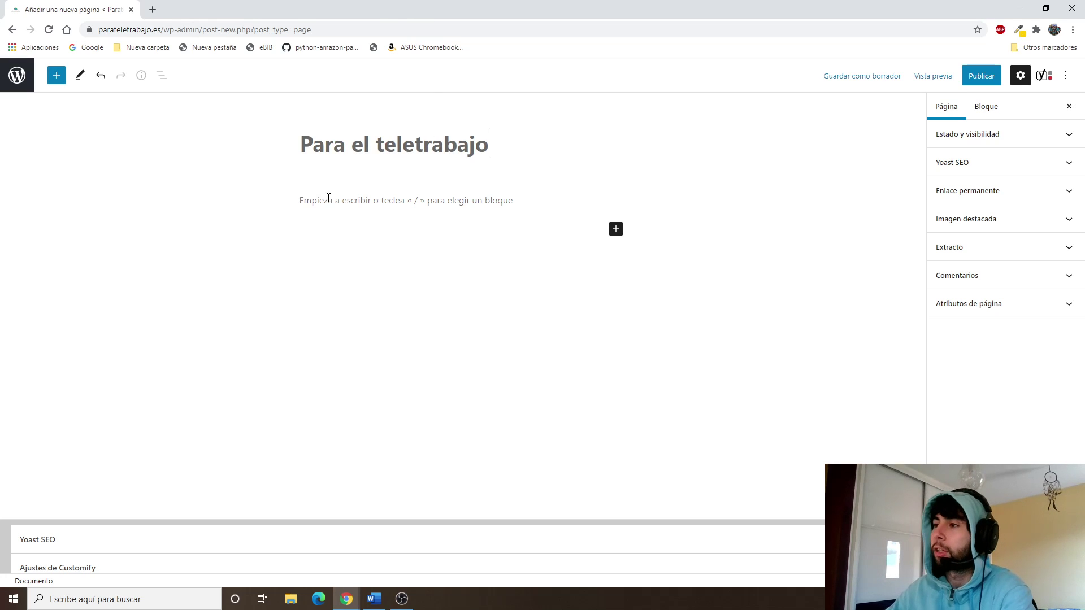
Try a Fondo block with a red background below the title and undo its insertion
{"action": "left_click", "coordinate": [438, 201]}
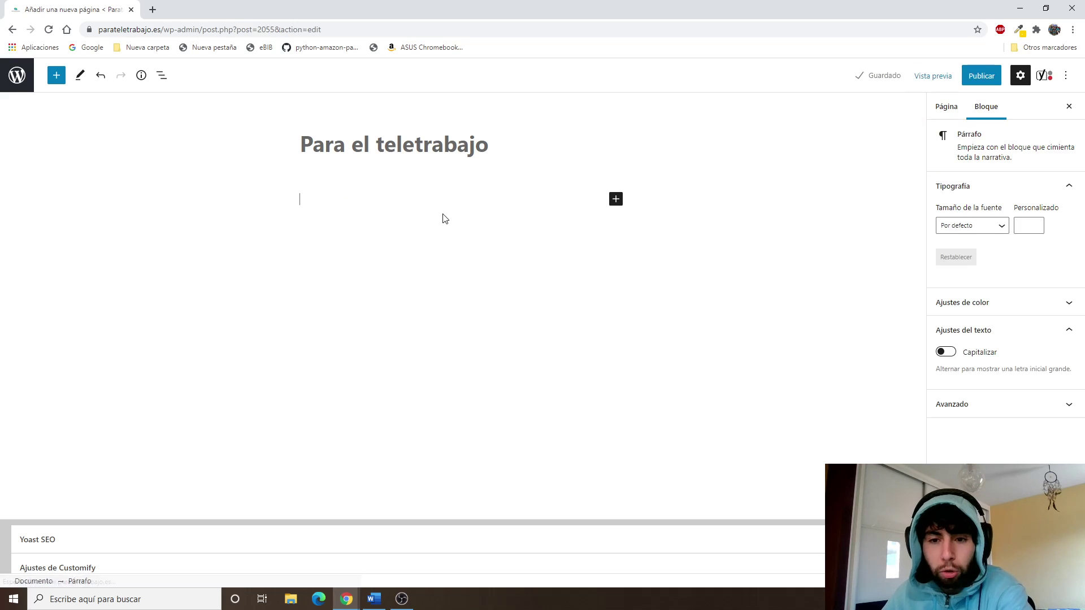
{"action": "left_click", "coordinate": [615, 203]}
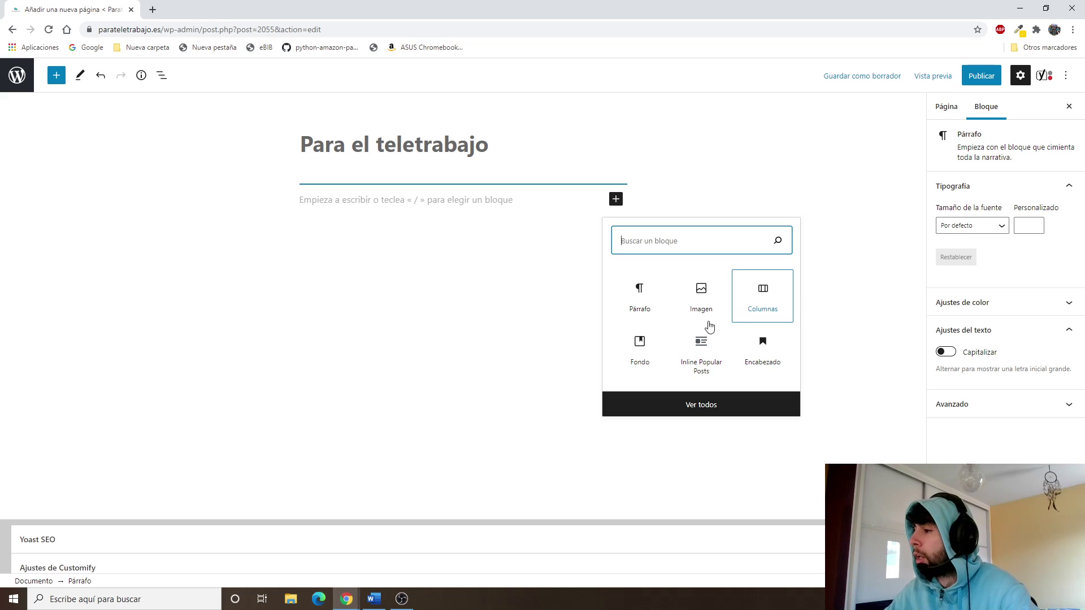
{"action": "left_click", "coordinate": [651, 349]}
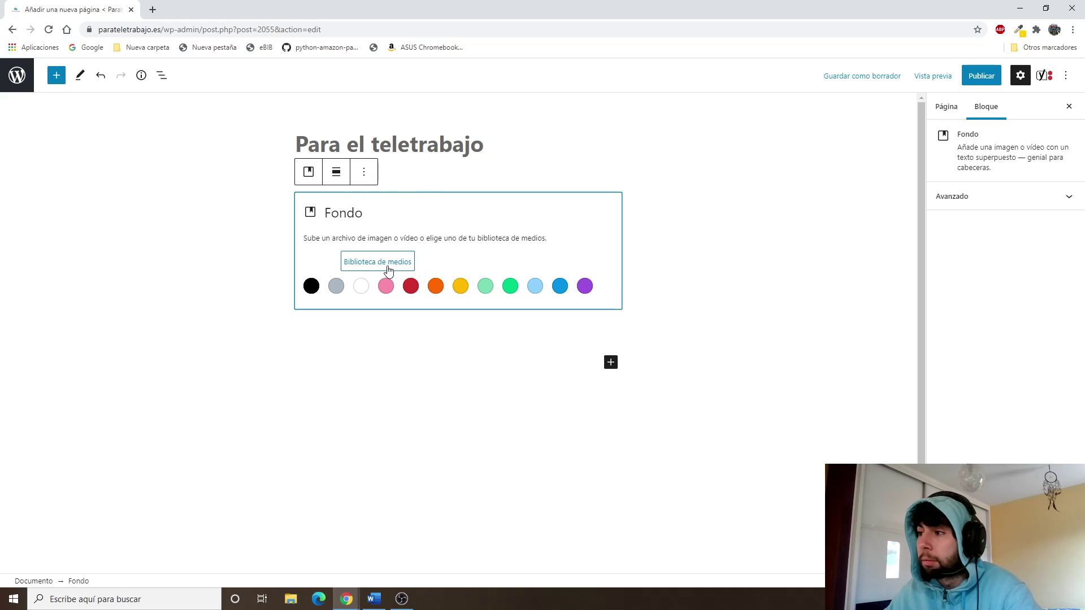
{"action": "left_click", "coordinate": [411, 286]}
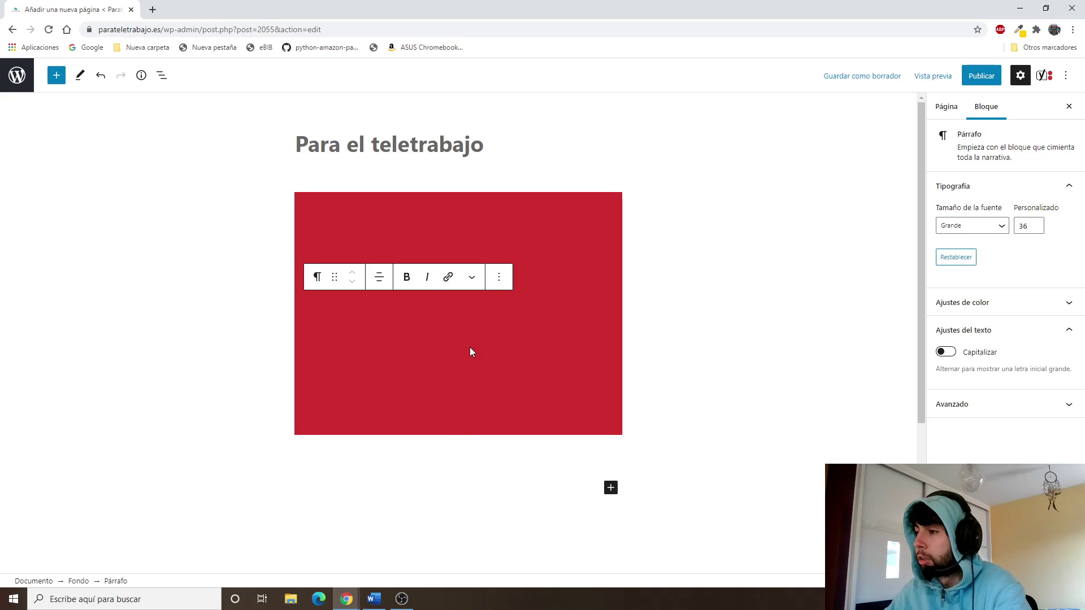
{"action": "key", "text": "ctrl+z"}
{"action": "key", "text": "ctrl+z"}
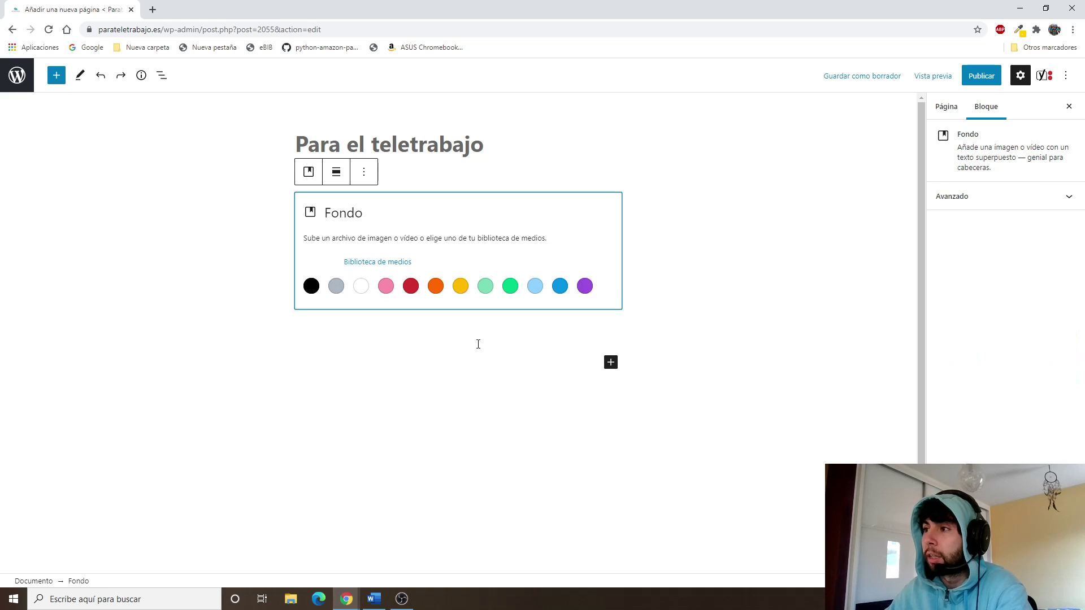
{"action": "key", "text": "ctrl+z"}
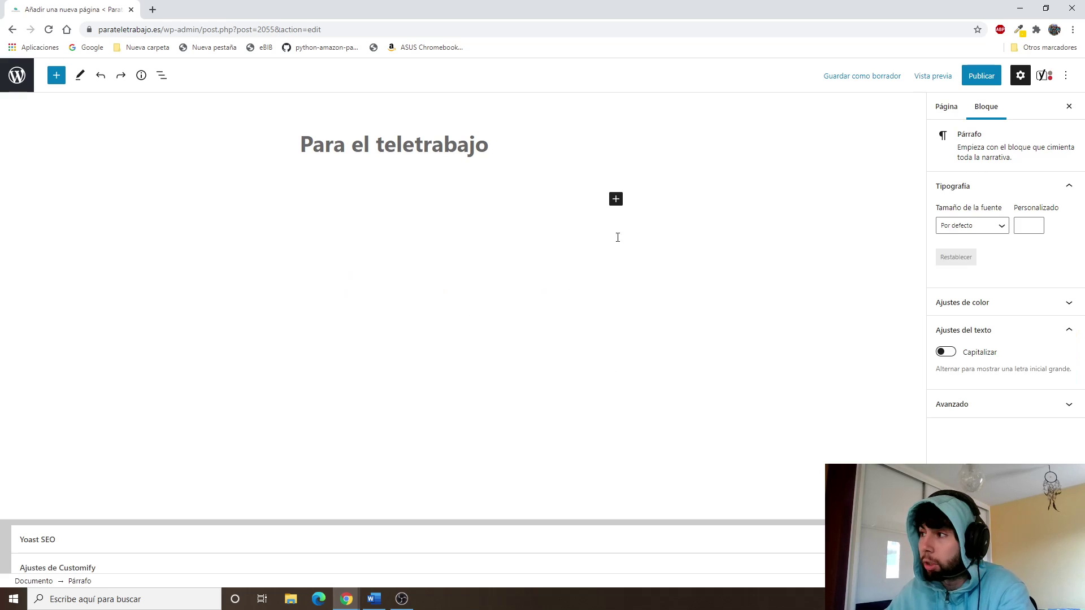
Insert an Encabezado block in the empty paragraph below the page title
{"action": "left_click", "coordinate": [616, 199]}
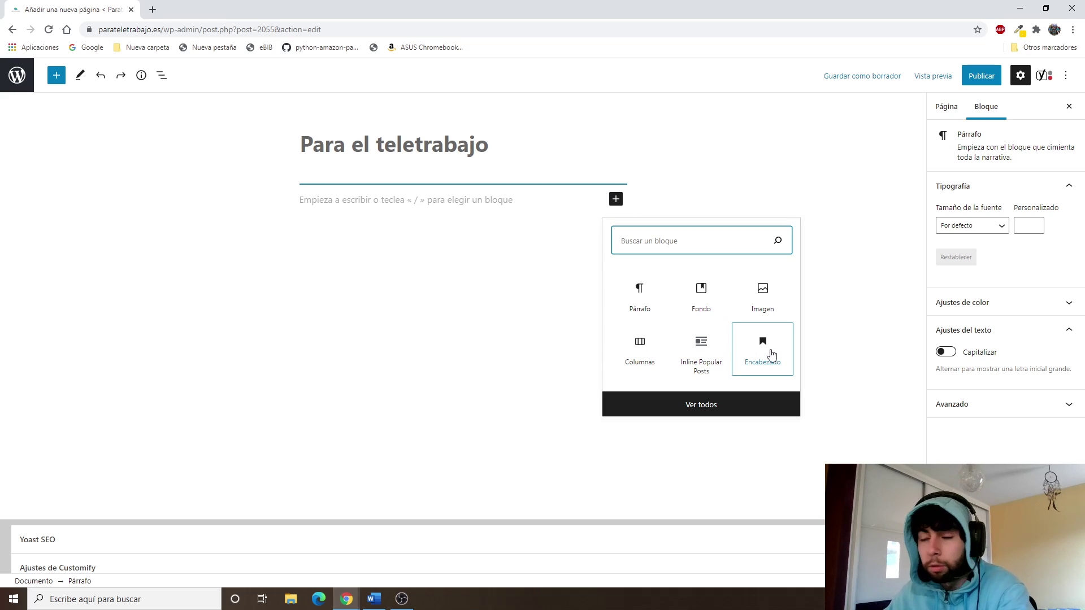
{"action": "left_click", "coordinate": [493, 145]}
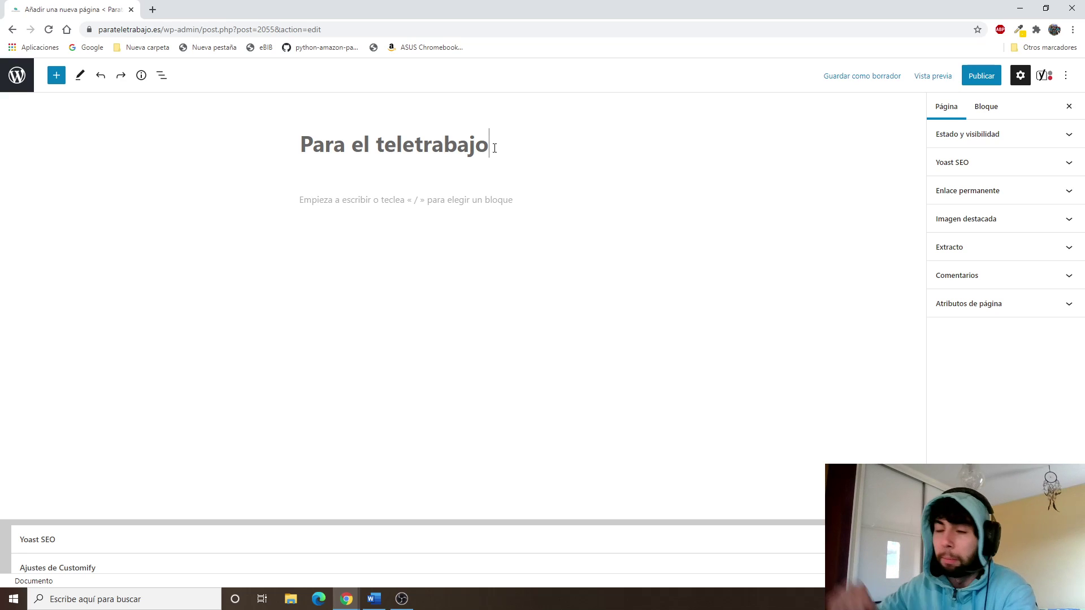
{"action": "left_click", "coordinate": [516, 201]}
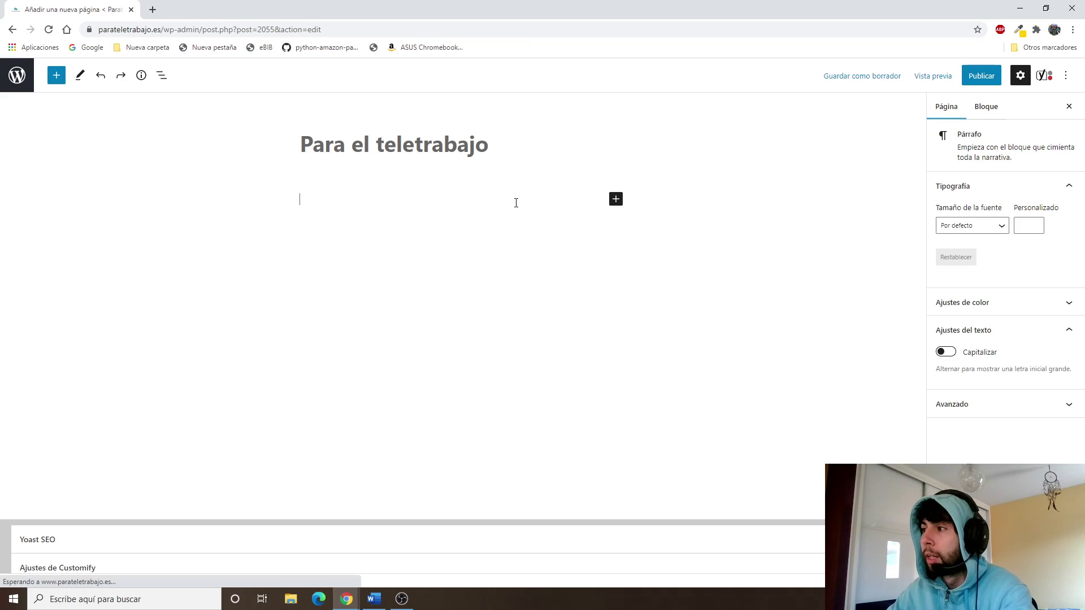
{"action": "left_click", "coordinate": [616, 200]}
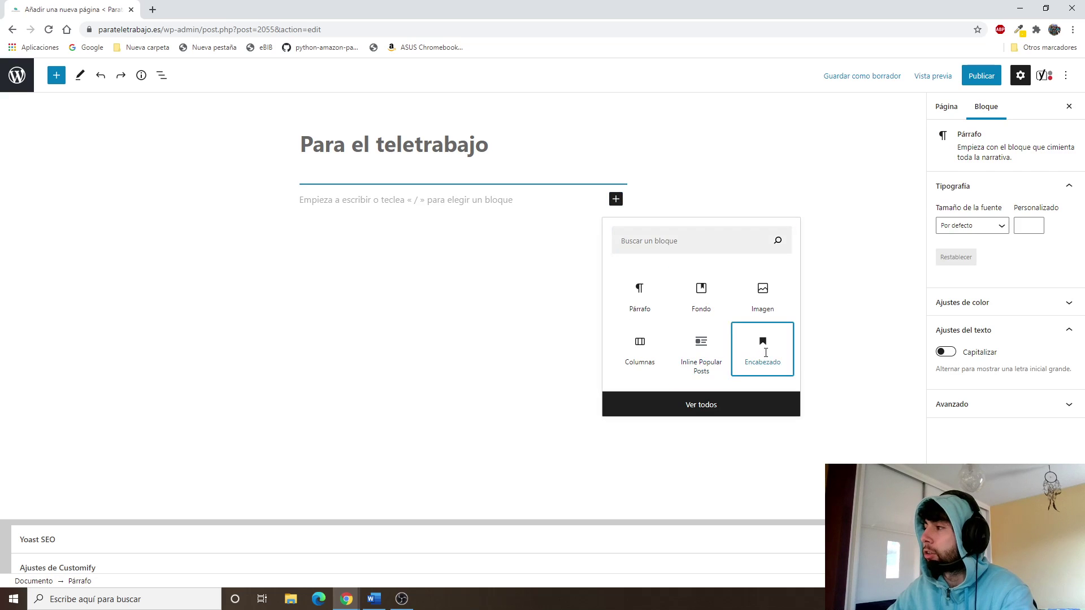
{"action": "left_click", "coordinate": [764, 355]}
Examine the heading block's font size options, custom size field and colour settings
{"action": "left_click", "coordinate": [965, 257]}
{"action": "left_click", "coordinate": [965, 259]}
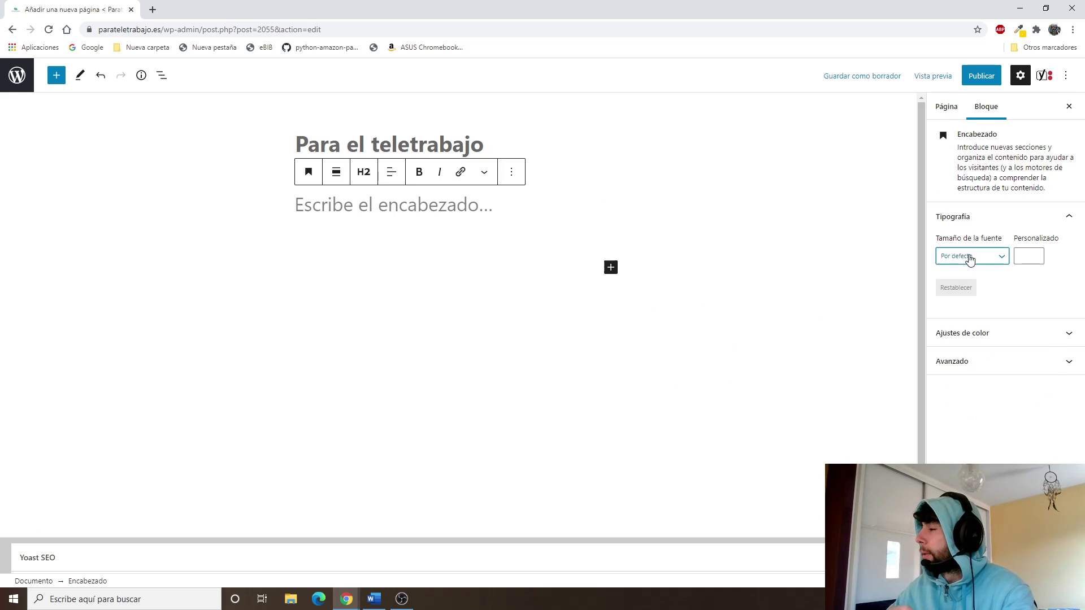
{"action": "left_click", "coordinate": [1022, 342]}
{"action": "left_click", "coordinate": [1018, 343]}
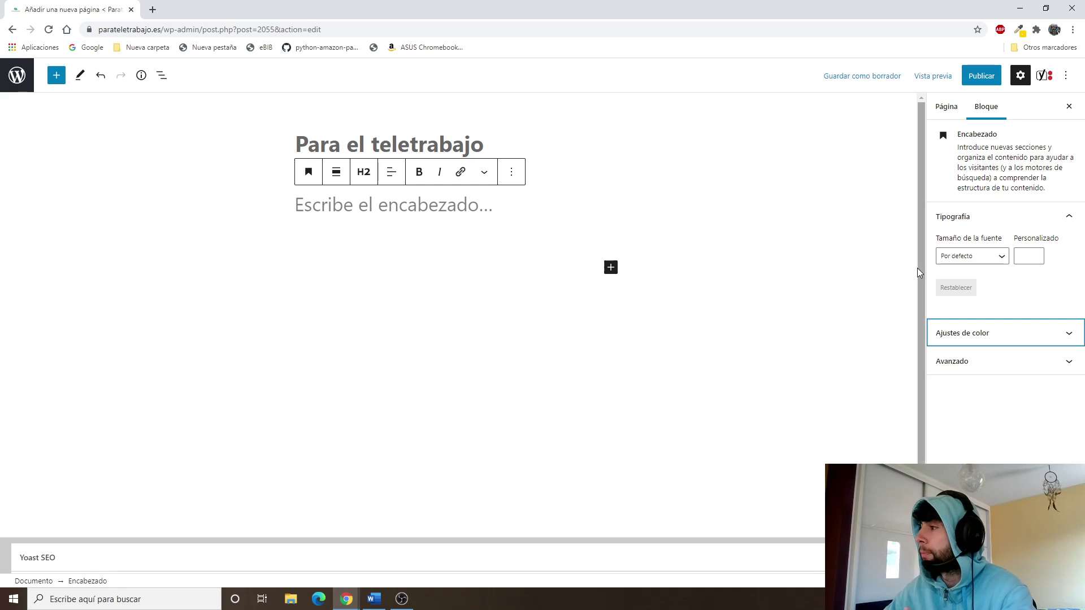
{"action": "left_click", "coordinate": [955, 256]}
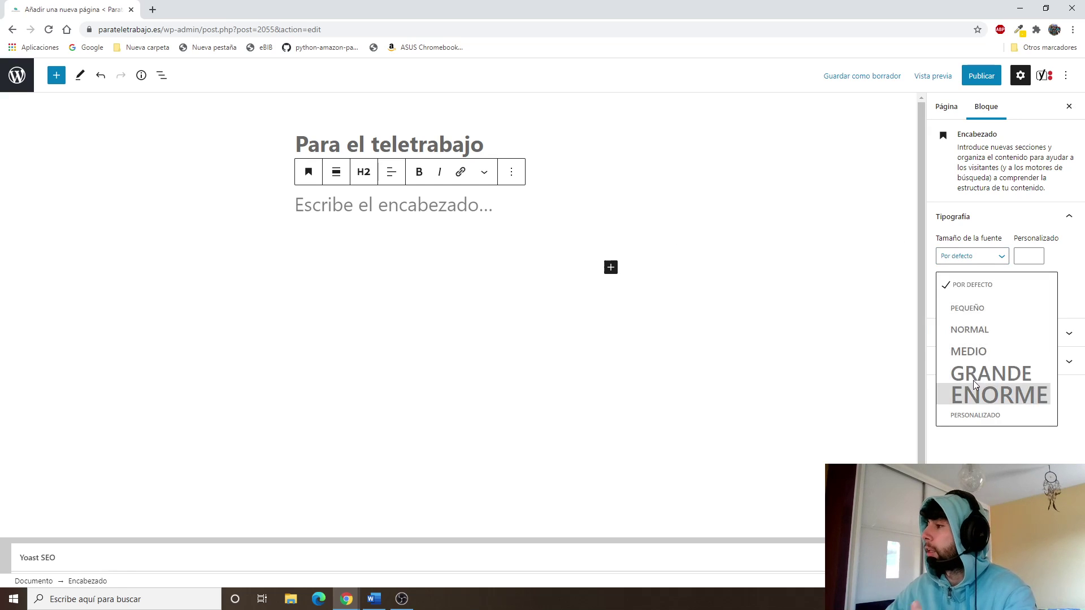
{"action": "left_click", "coordinate": [972, 259]}
{"action": "left_click", "coordinate": [1029, 257]}
{"action": "left_click", "coordinate": [991, 254]}
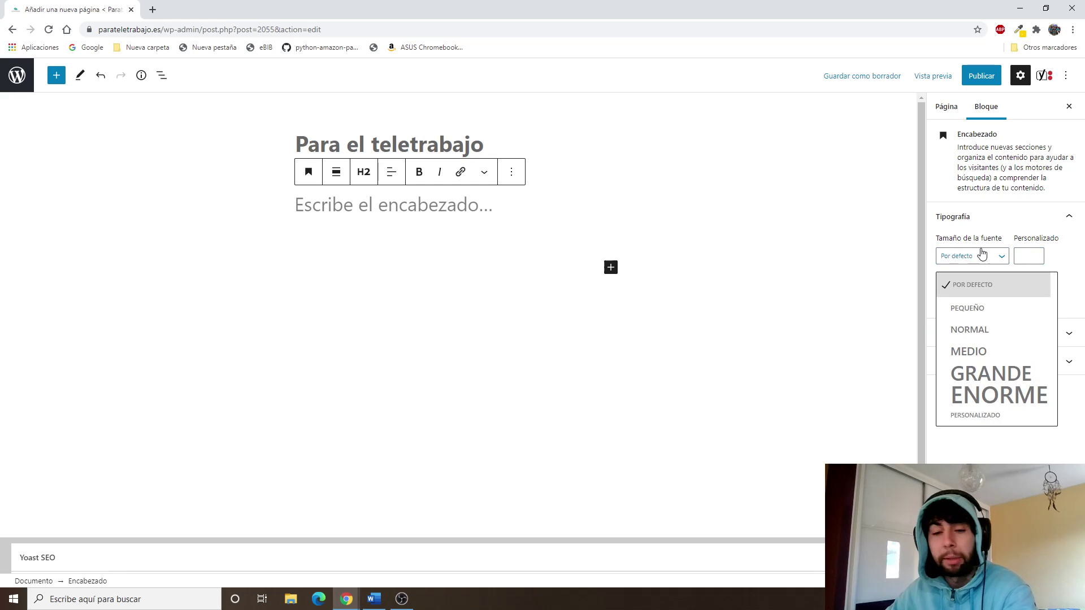
{"action": "left_click", "coordinate": [1028, 256]}
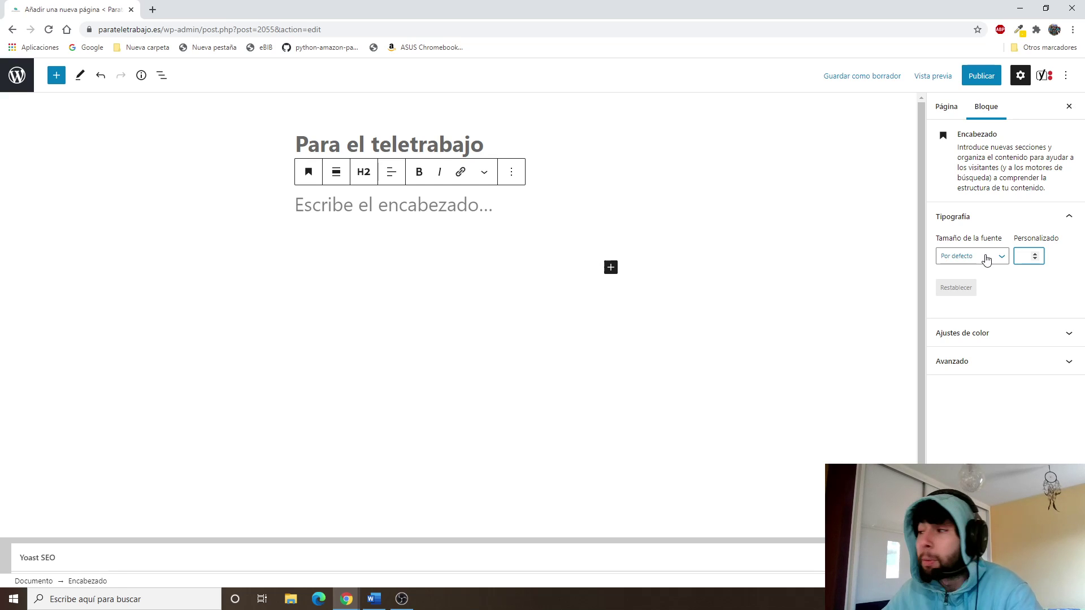
{"action": "left_click", "coordinate": [996, 340]}
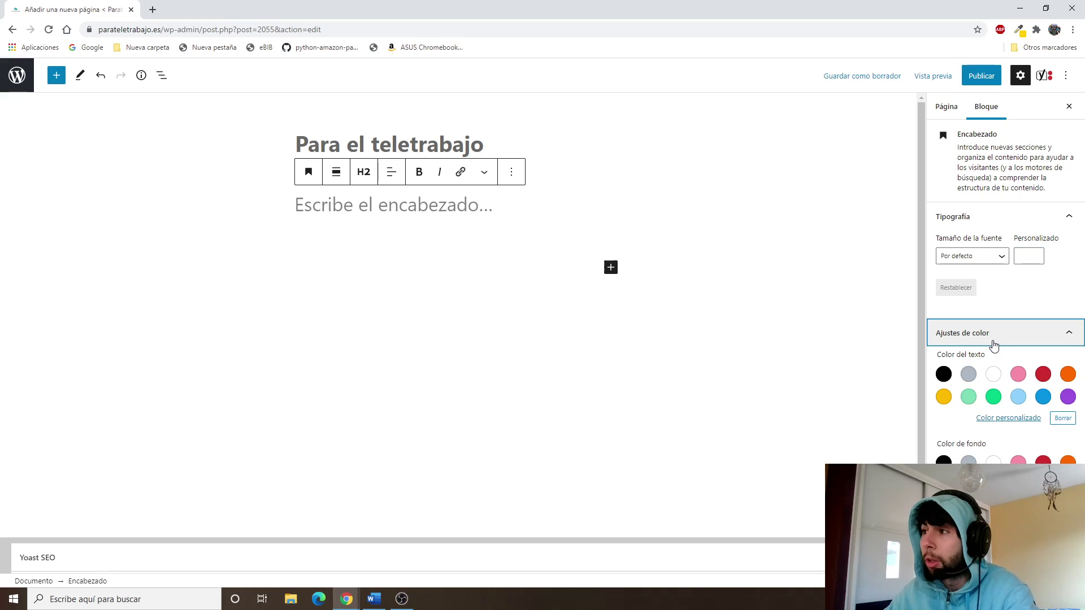
Enter "Esto es un h2" as the text of the heading block
{"action": "left_click", "coordinate": [439, 229]}
{"action": "left_click", "coordinate": [437, 207]}
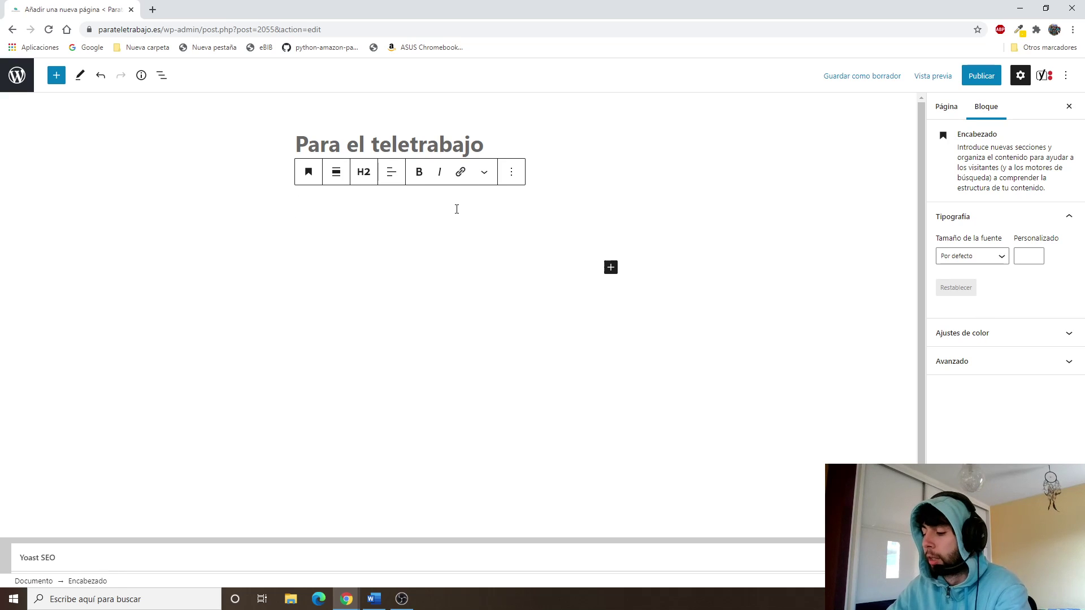
{"action": "type", "text": "Esto es un h2"}
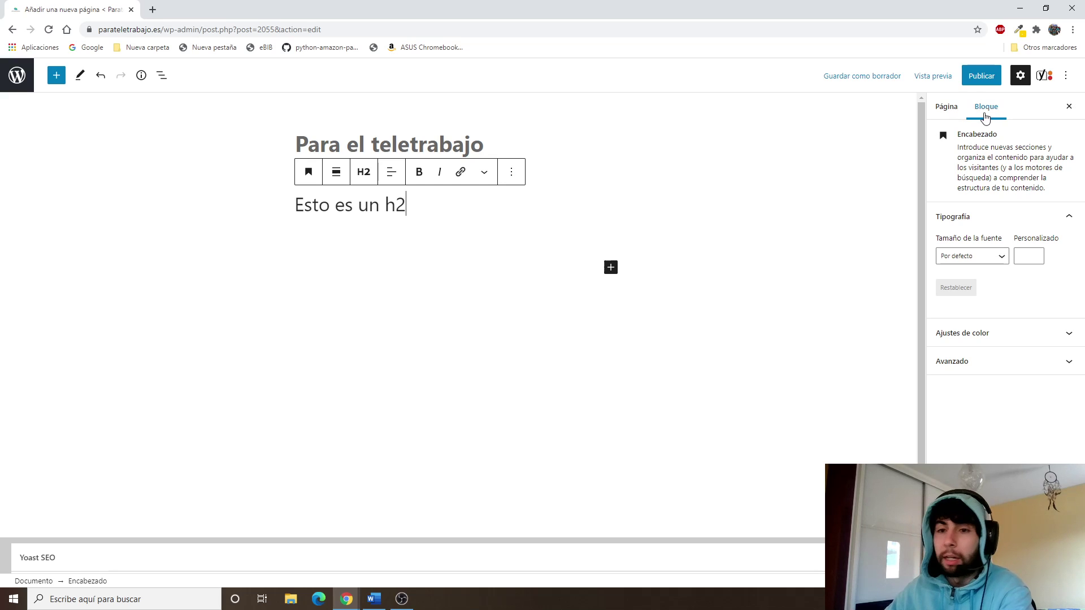
Try the Medio font size on the heading and set it back to Por defecto
{"action": "left_click", "coordinate": [984, 264]}
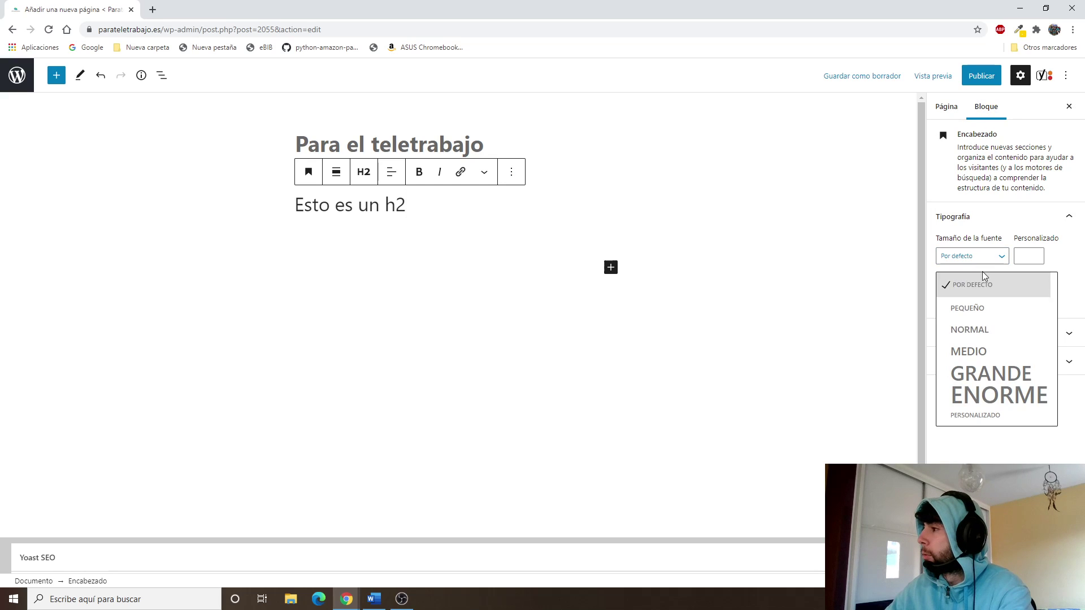
{"action": "left_click", "coordinate": [977, 350]}
{"action": "left_click", "coordinate": [986, 257]}
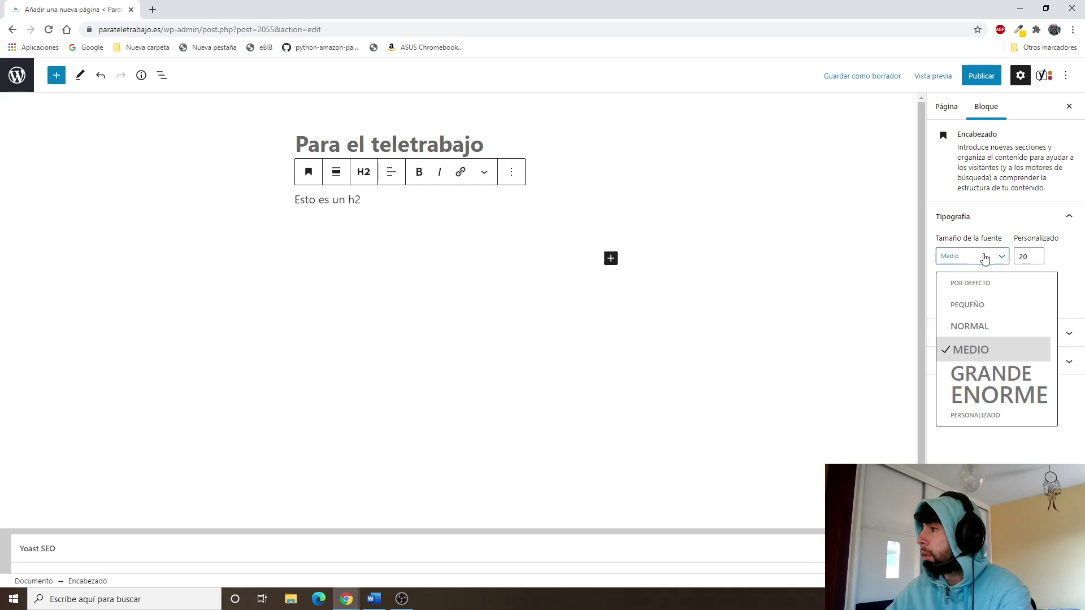
{"action": "left_click", "coordinate": [987, 281]}
Try grey and pink text with a grey background on the heading, and clear both colours
{"action": "left_click", "coordinate": [993, 335]}
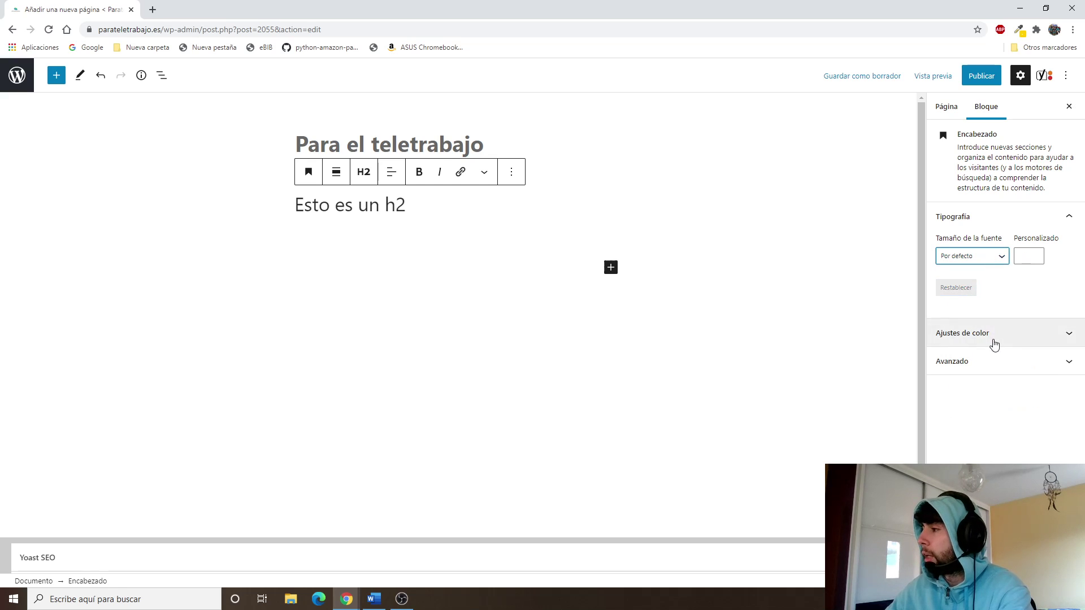
{"action": "left_click", "coordinate": [969, 374]}
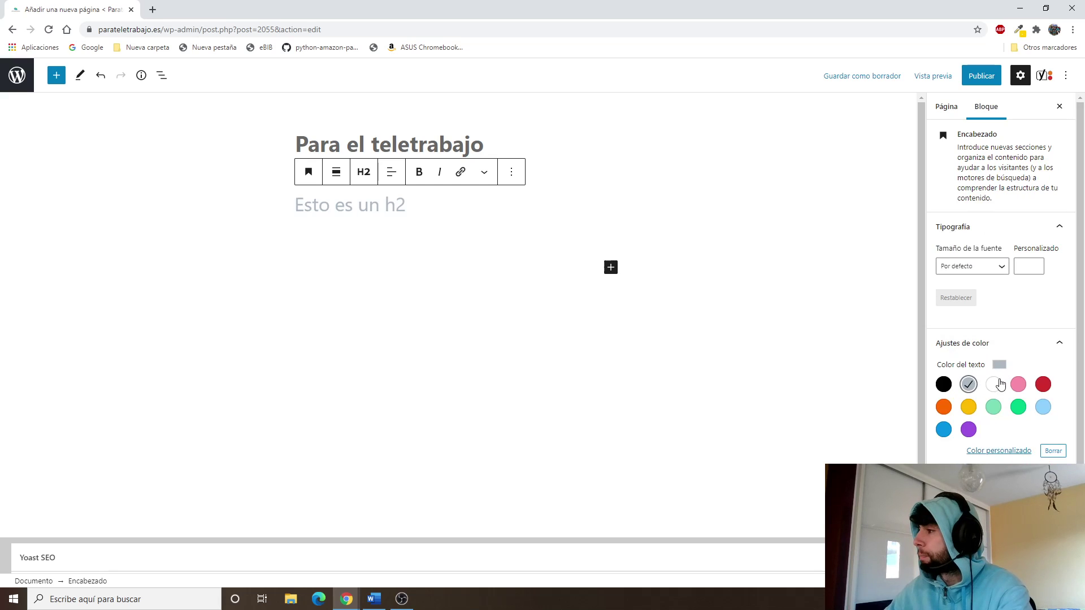
{"action": "left_click", "coordinate": [1018, 384]}
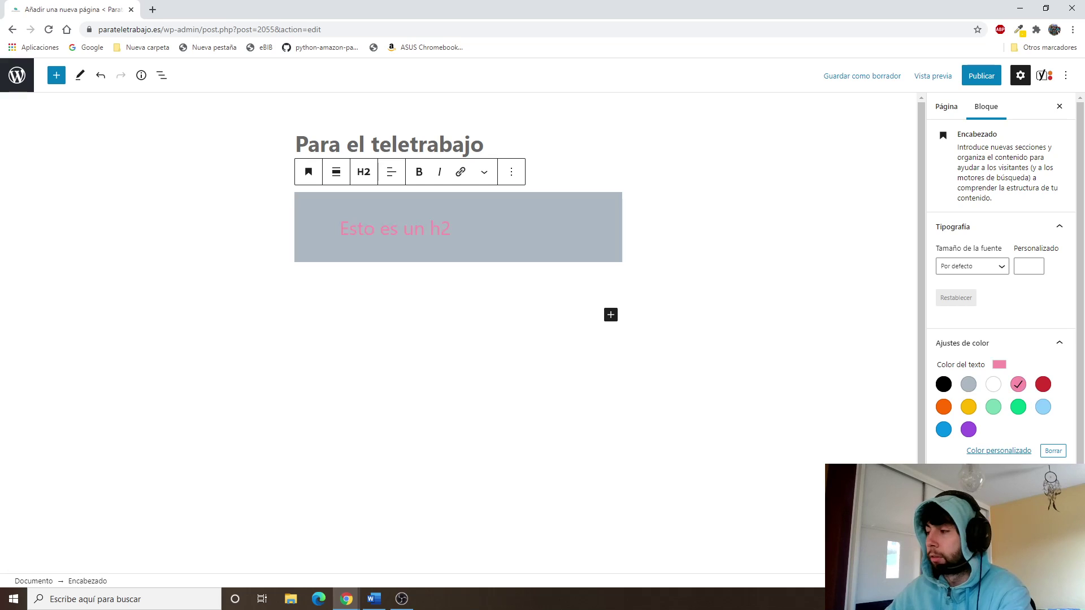
{"action": "left_click", "coordinate": [1053, 450]}
{"action": "left_click", "coordinate": [1063, 505]}
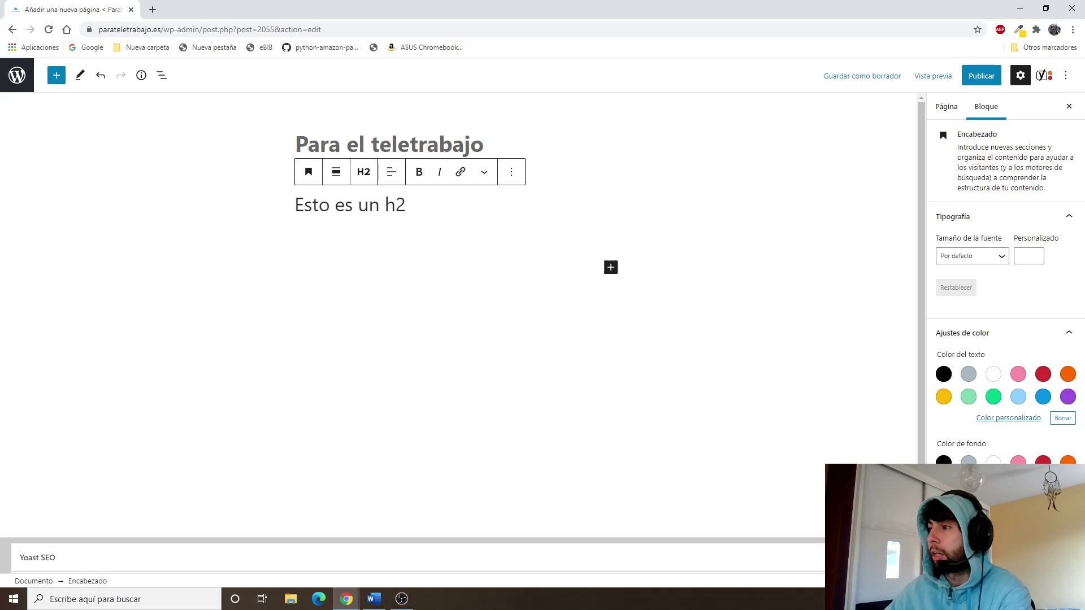
{"action": "left_click", "coordinate": [438, 197]}
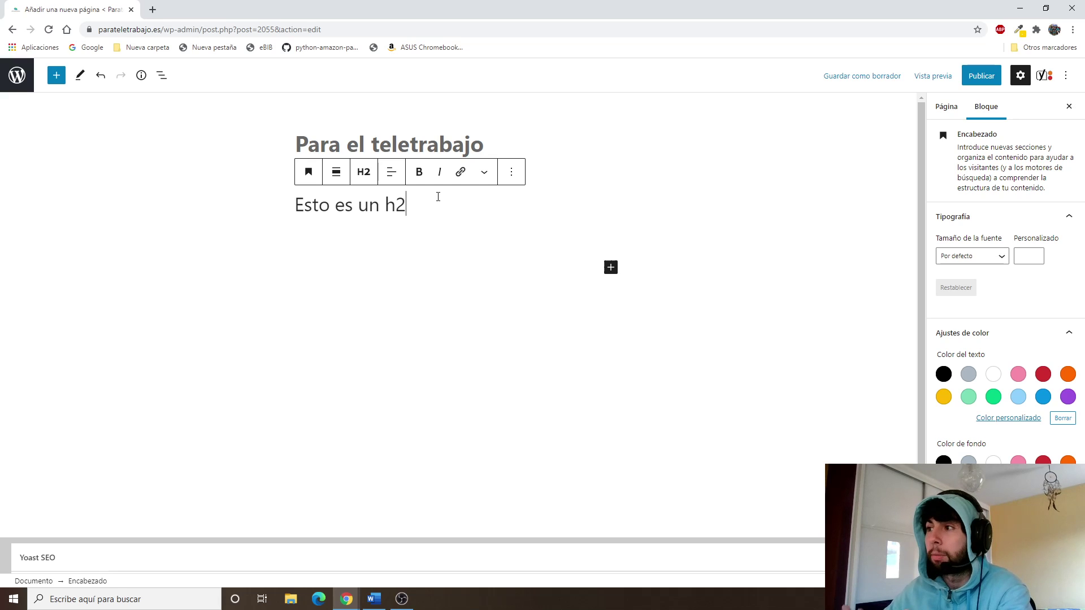
Examine the available heading levels and the heading block's additional options
{"action": "left_click", "coordinate": [367, 178]}
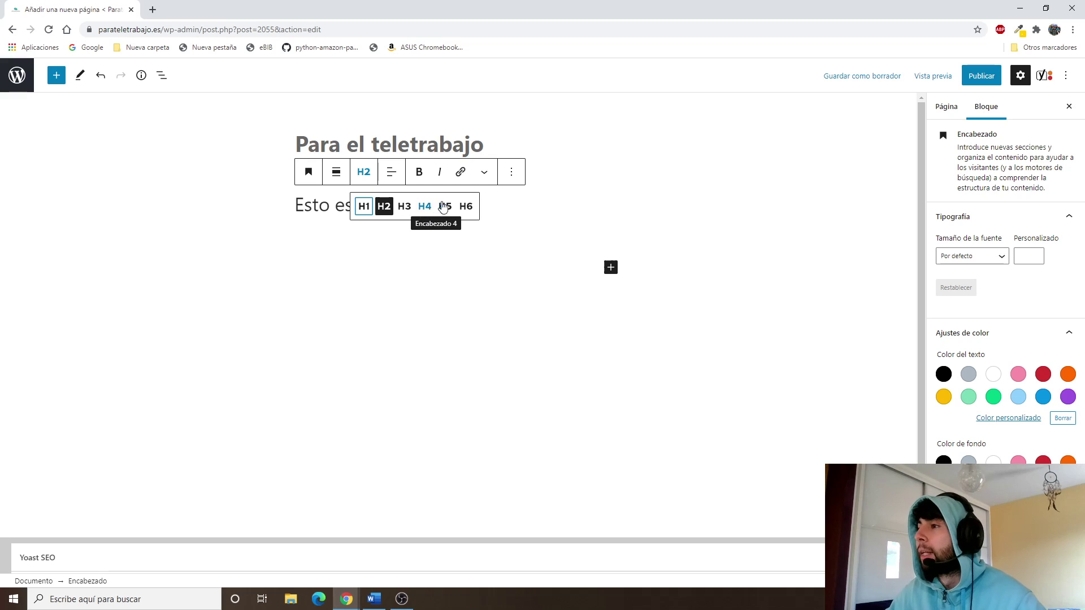
{"action": "left_click", "coordinate": [506, 201]}
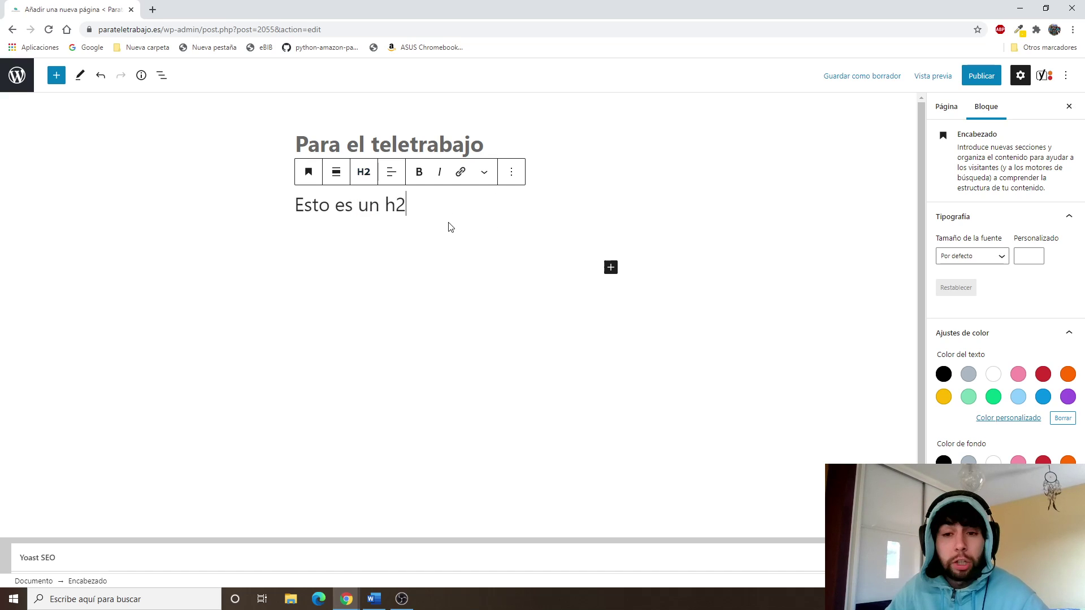
{"action": "left_click", "coordinate": [513, 173]}
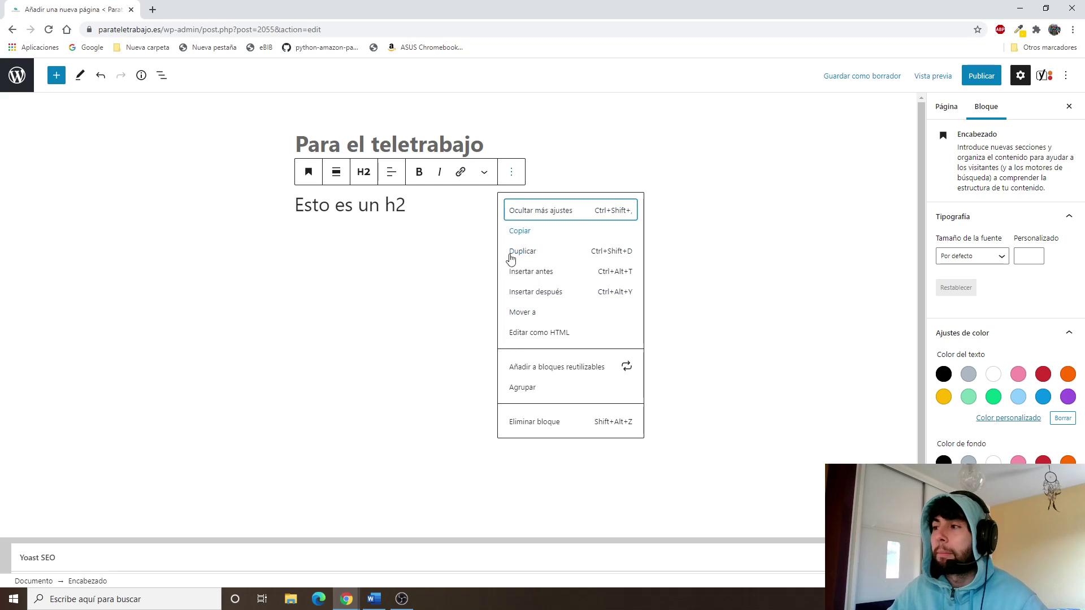
{"action": "left_click", "coordinate": [510, 175]}
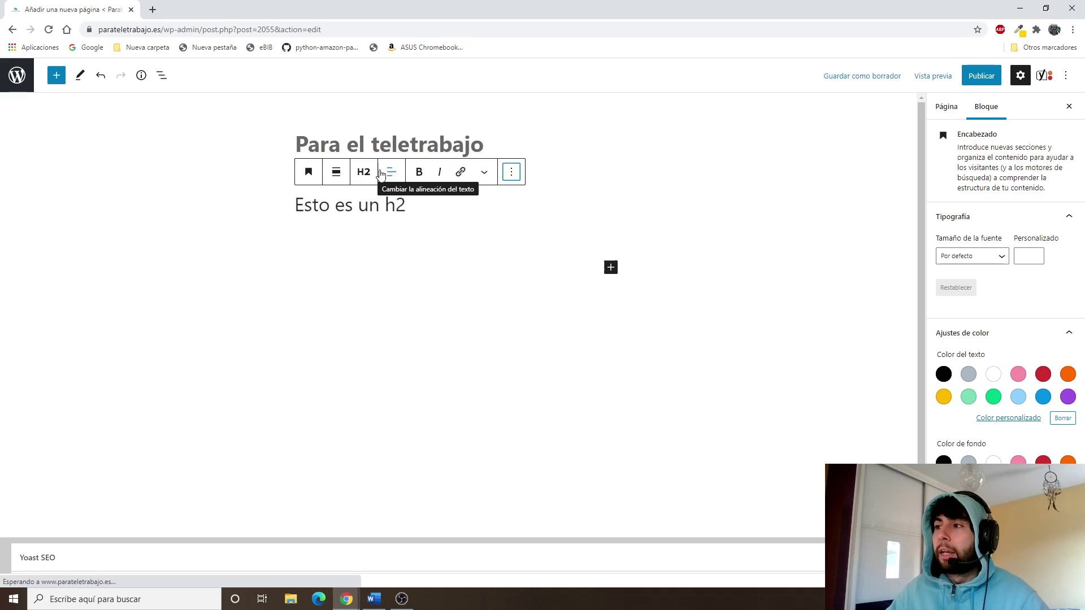
Try the Ancho completo width on the heading block and set it to Ancho amplio
{"action": "left_click", "coordinate": [335, 172]}
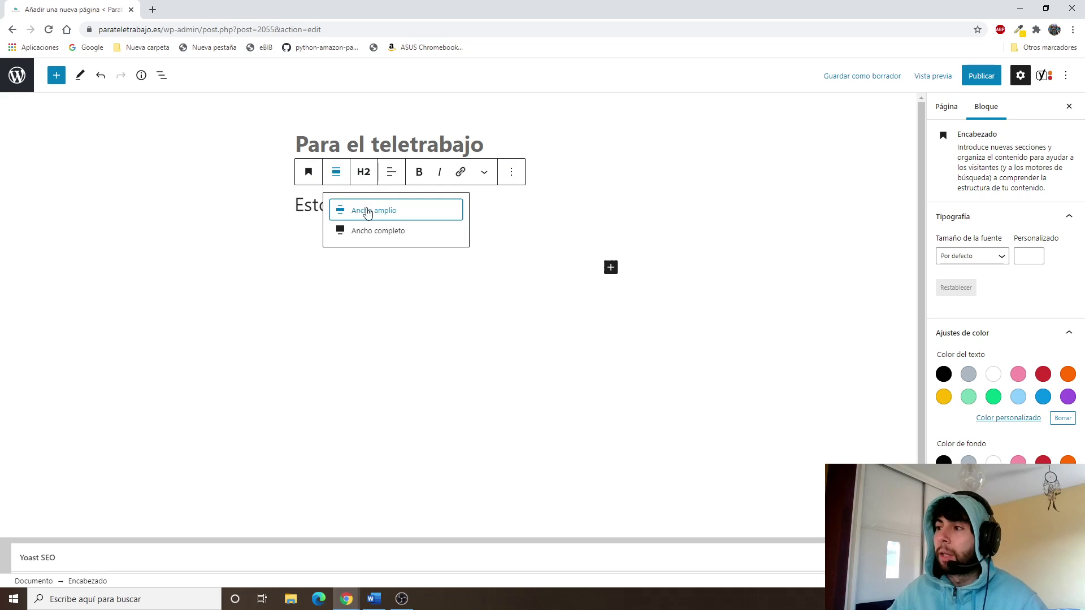
{"action": "left_click", "coordinate": [373, 231]}
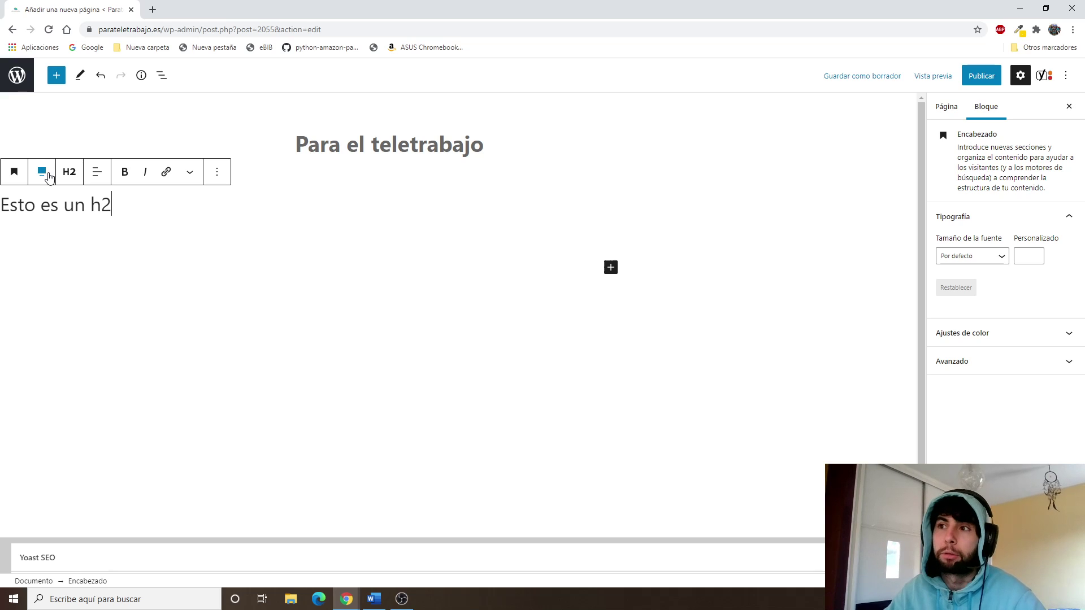
{"action": "left_click", "coordinate": [48, 176]}
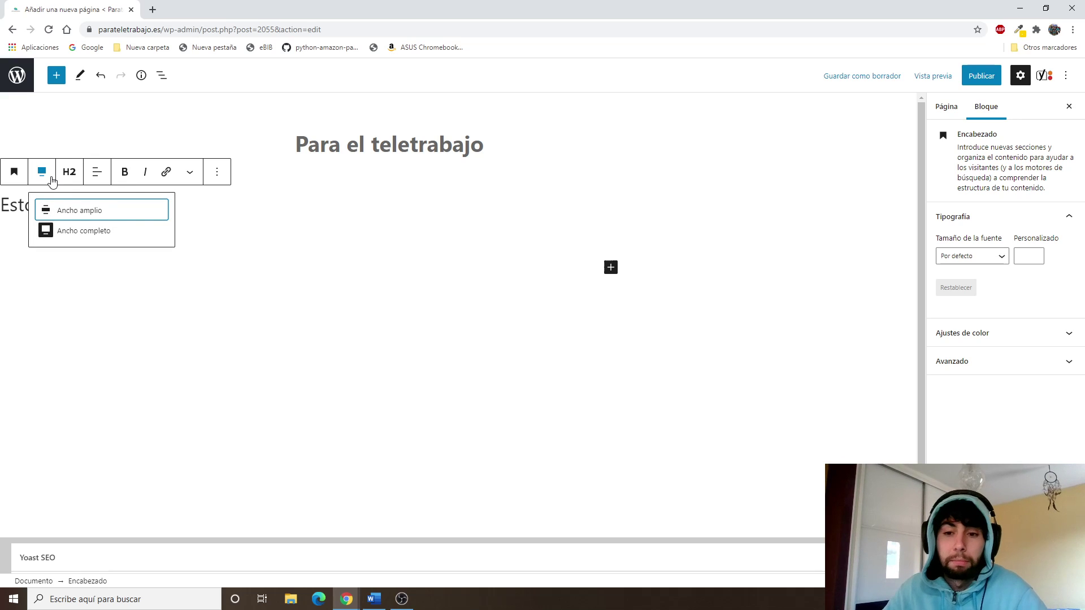
{"action": "left_click", "coordinate": [84, 214]}
{"action": "left_click", "coordinate": [193, 165]}
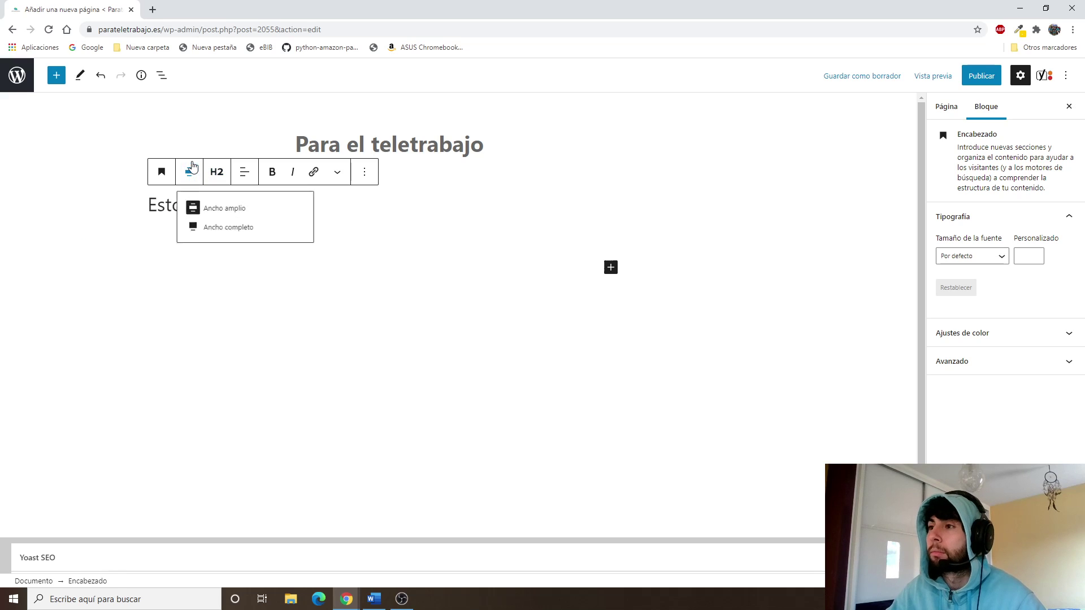
Try centre, right and left text alignment on the heading, and settle on centred text
{"action": "left_click", "coordinate": [243, 175]}
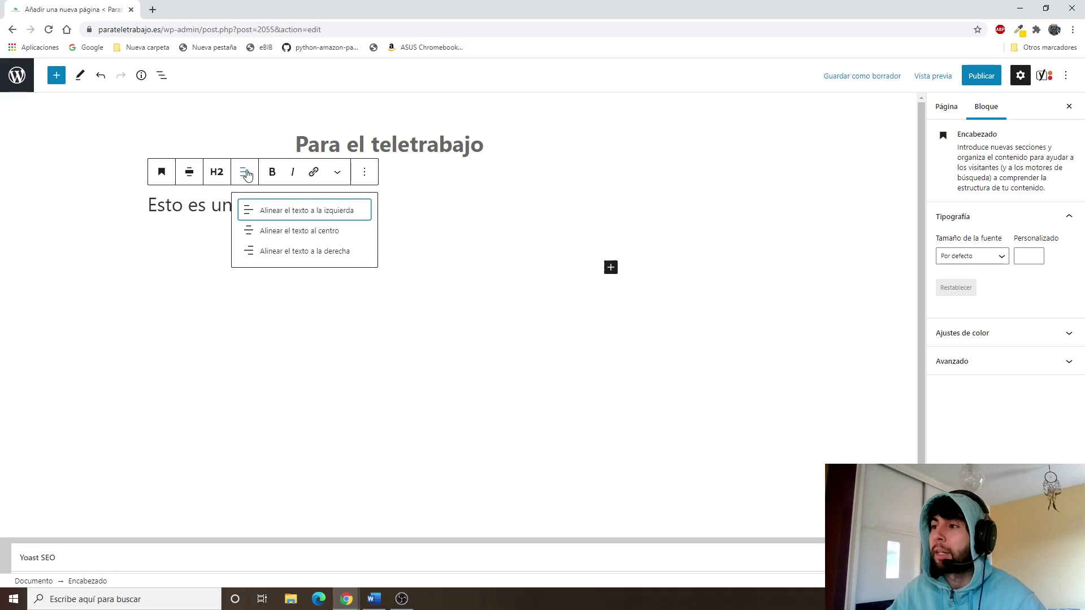
{"action": "left_click", "coordinate": [312, 233]}
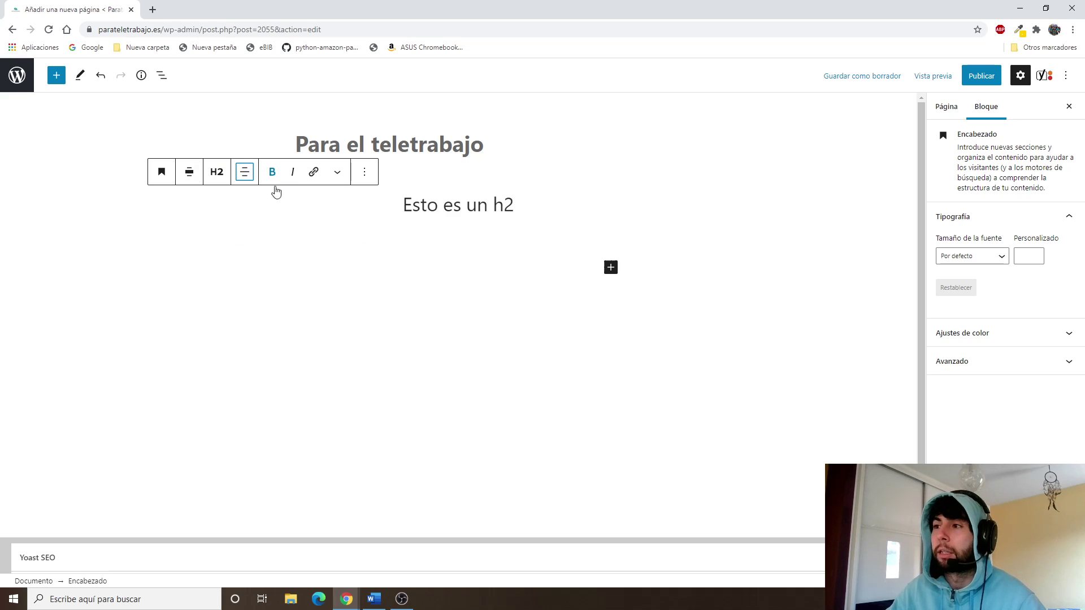
{"action": "left_click", "coordinate": [244, 172]}
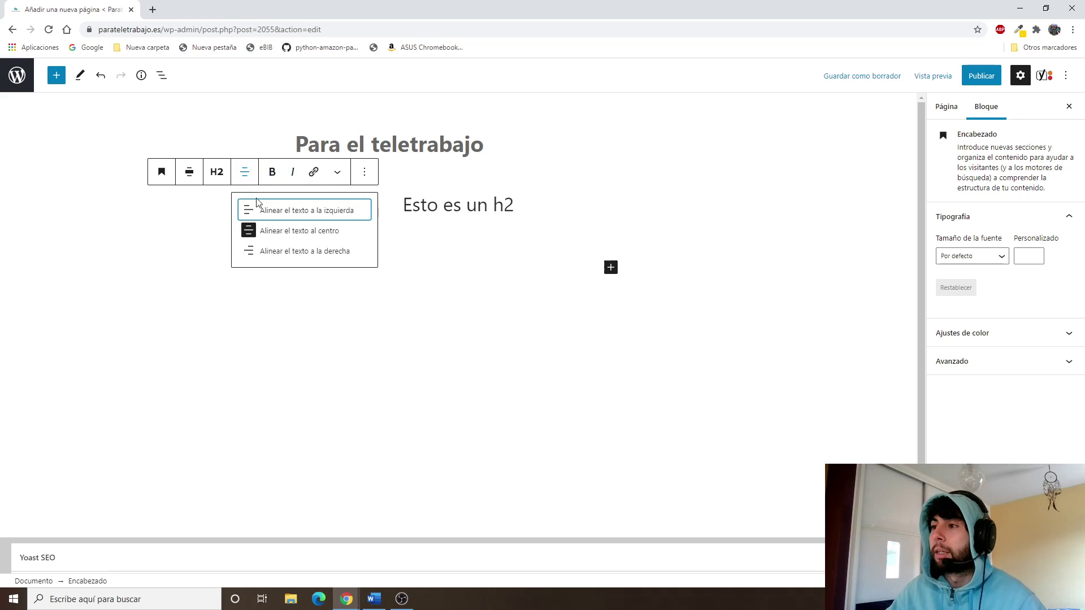
{"action": "left_click", "coordinate": [280, 249]}
{"action": "left_click", "coordinate": [244, 172]}
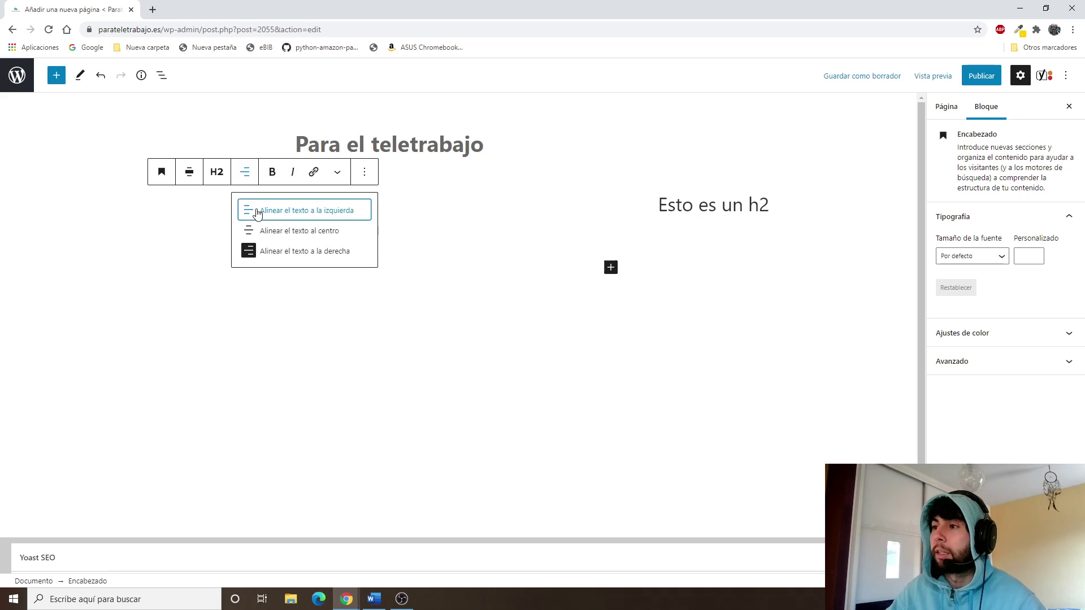
{"action": "left_click", "coordinate": [252, 210]}
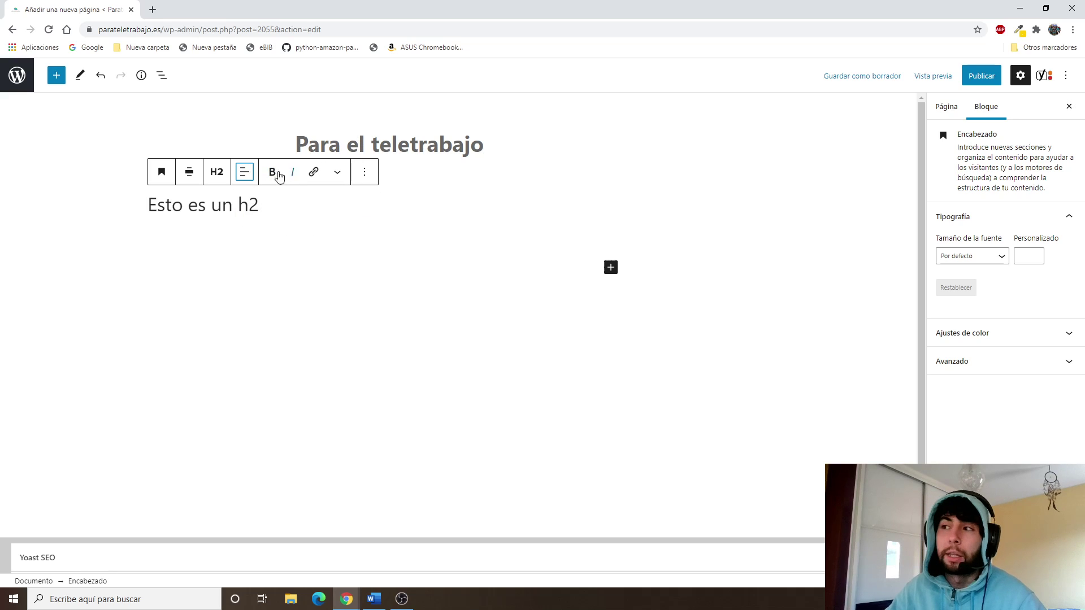
{"action": "left_click", "coordinate": [245, 171]}
{"action": "left_click", "coordinate": [267, 230]}
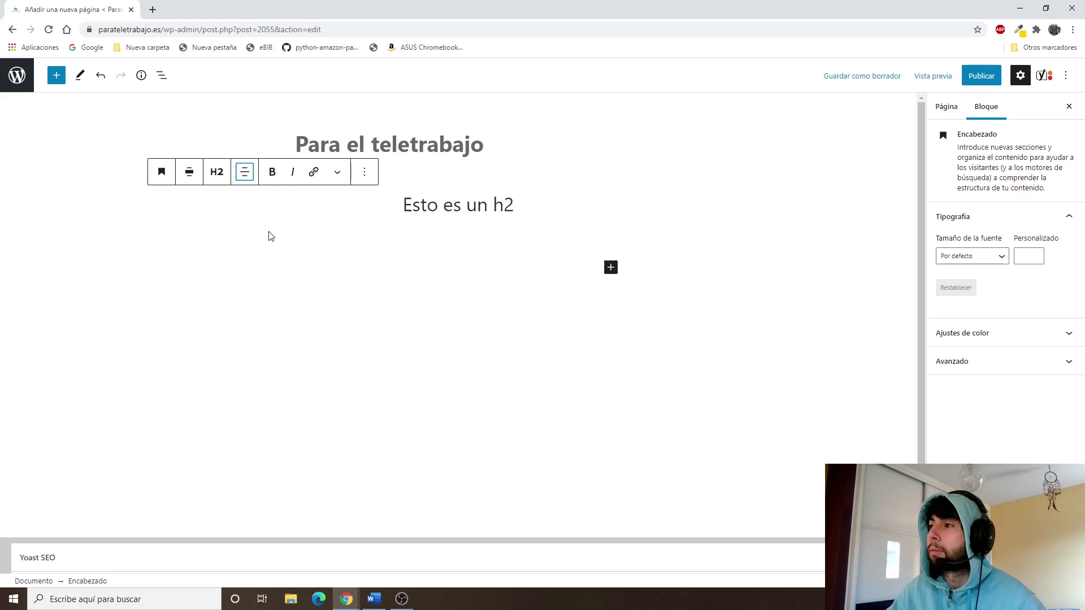
Try italics on the whole heading text "Esto es un h2" and remove the formatting again
{"action": "left_click", "coordinate": [376, 147]}
{"action": "left_click", "coordinate": [455, 210]}
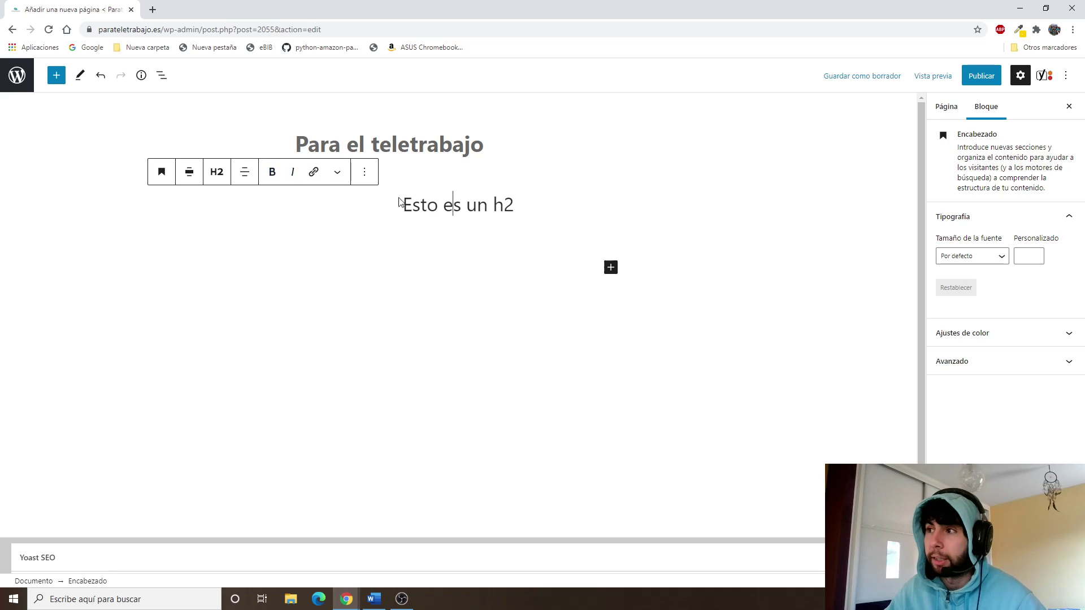
{"action": "left_click", "coordinate": [295, 175]}
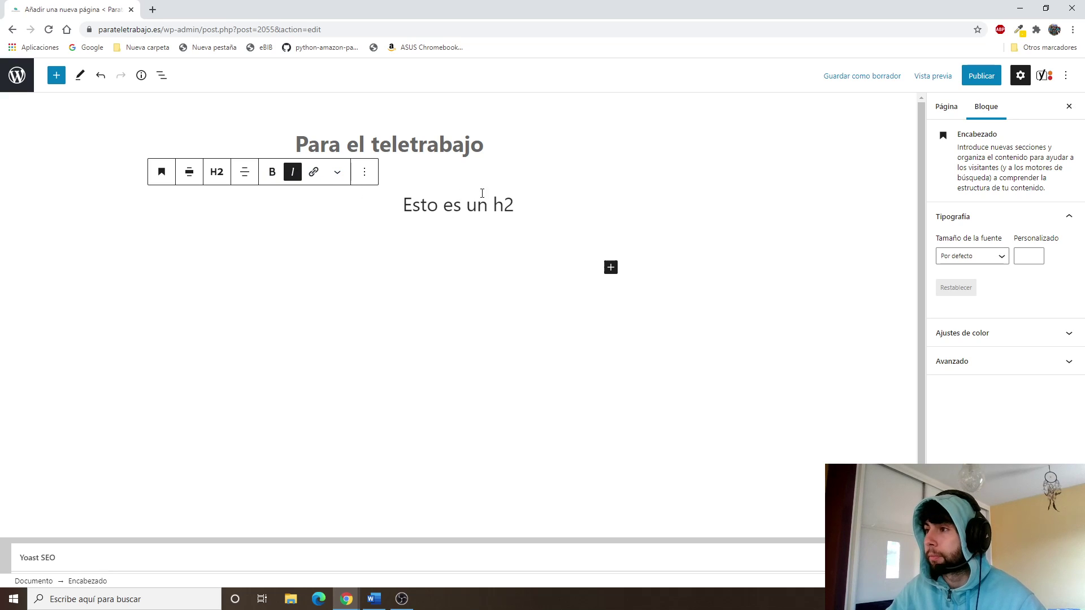
{"action": "left_click_drag", "start_coordinate": [515, 203], "coordinate": [372, 200]}
{"action": "left_click", "coordinate": [293, 172]}
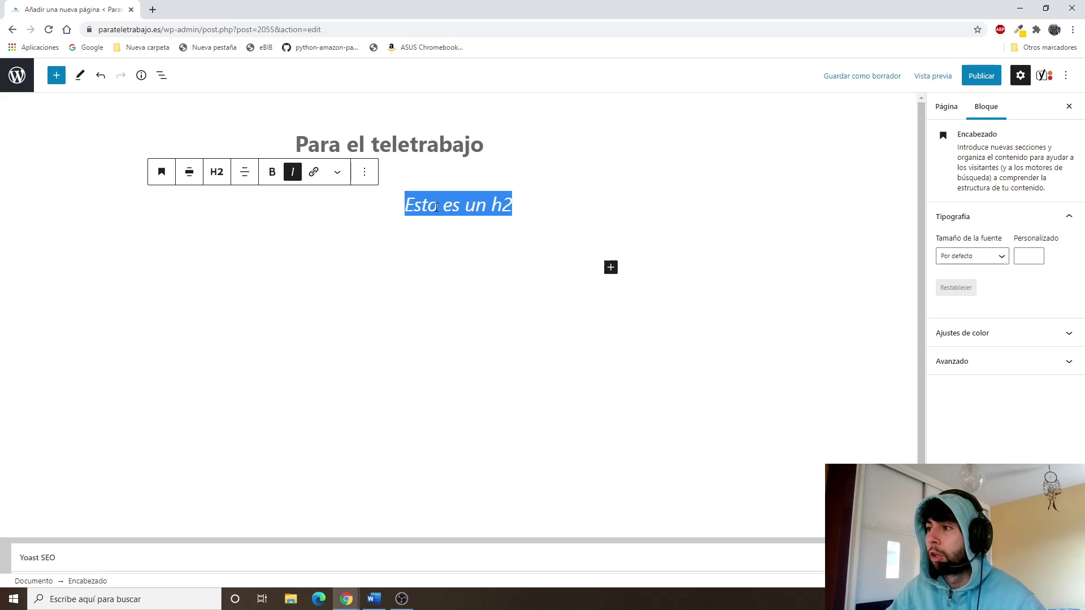
{"action": "left_click_drag", "start_coordinate": [507, 206], "coordinate": [363, 194]}
{"action": "left_click", "coordinate": [289, 176]}
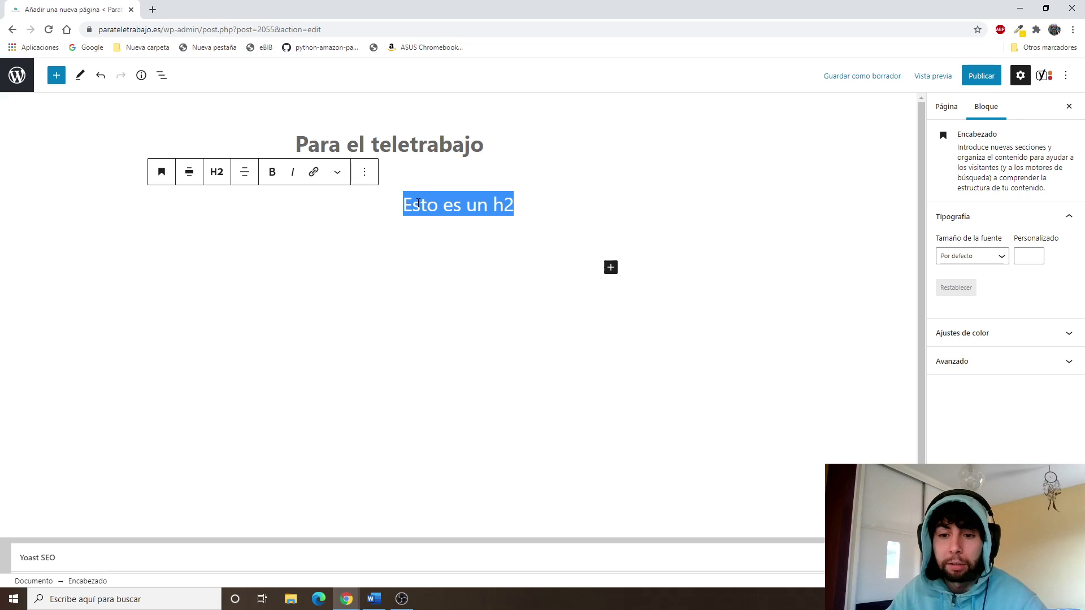
Look through the heading's link settings, switching nofollow on and off without adding a link, and its extra text formatting options
{"action": "left_click", "coordinate": [316, 177]}
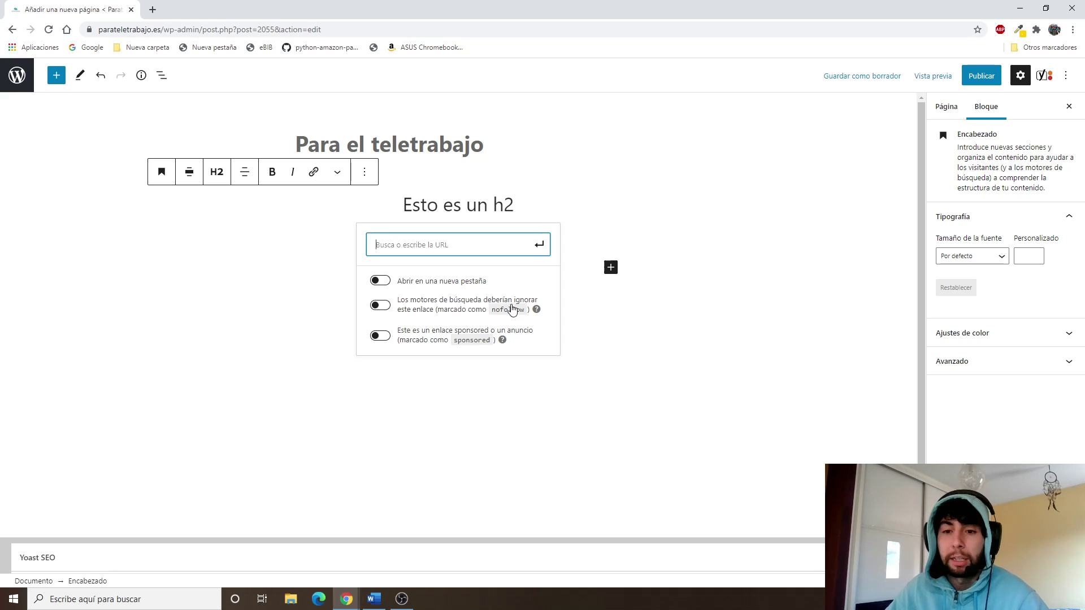
{"action": "left_click", "coordinate": [381, 306]}
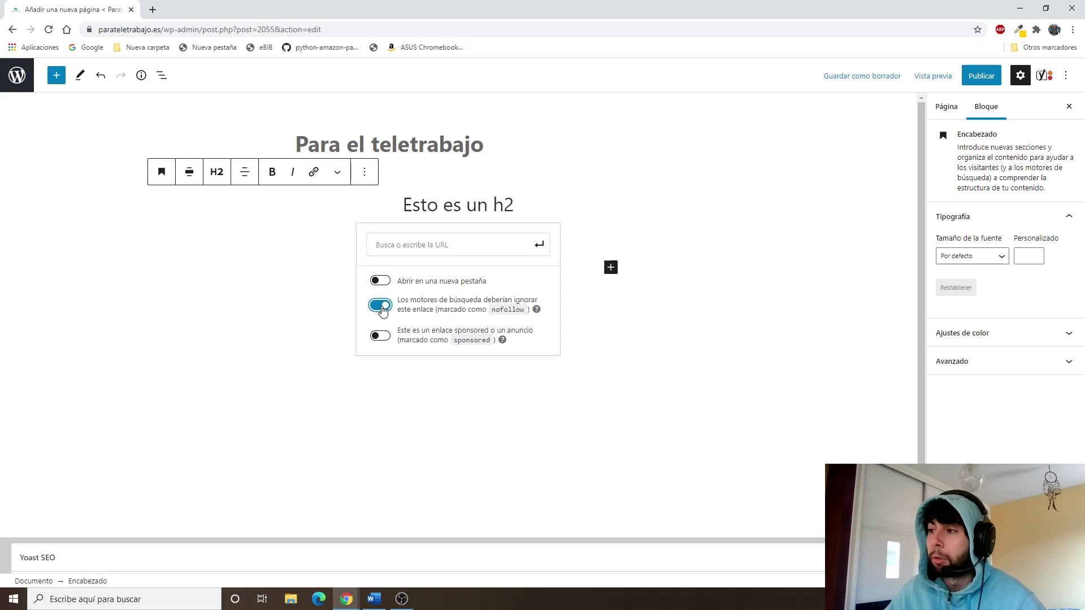
{"action": "left_click", "coordinate": [379, 312]}
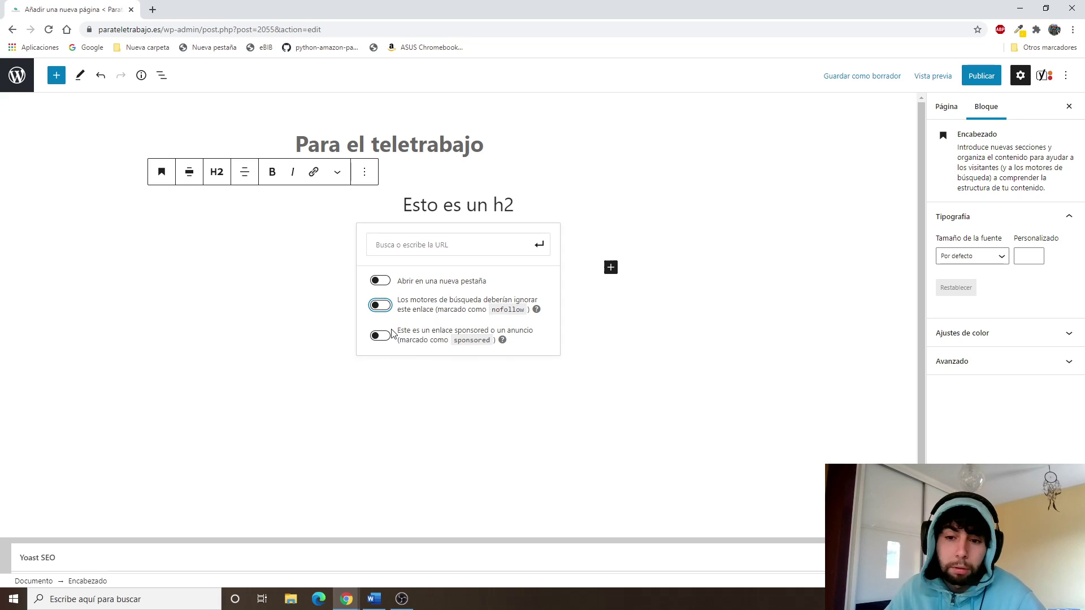
{"action": "left_click", "coordinate": [588, 202]}
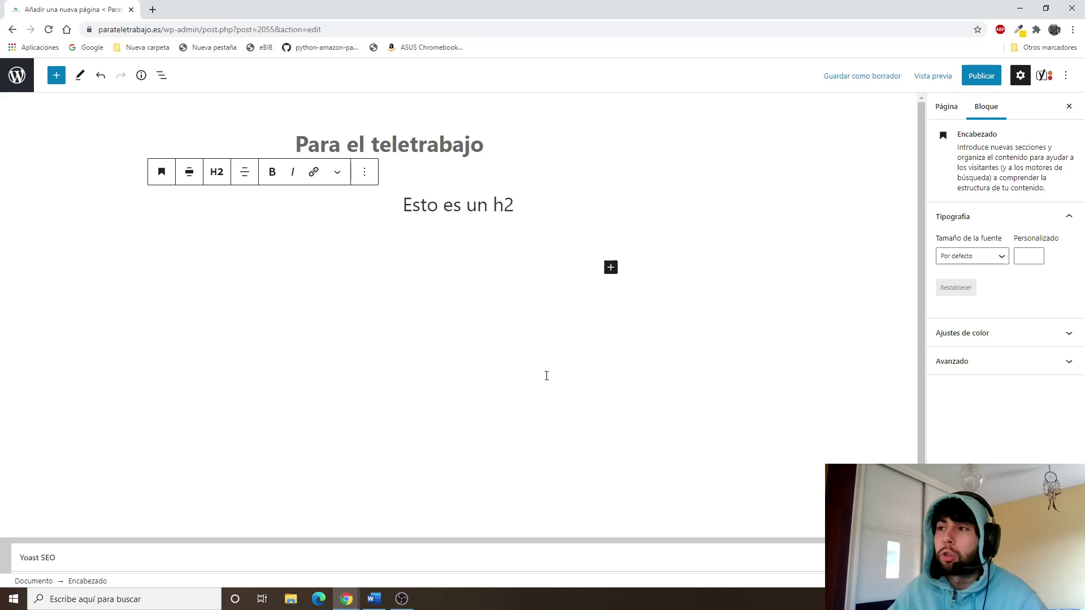
{"action": "left_click", "coordinate": [341, 176]}
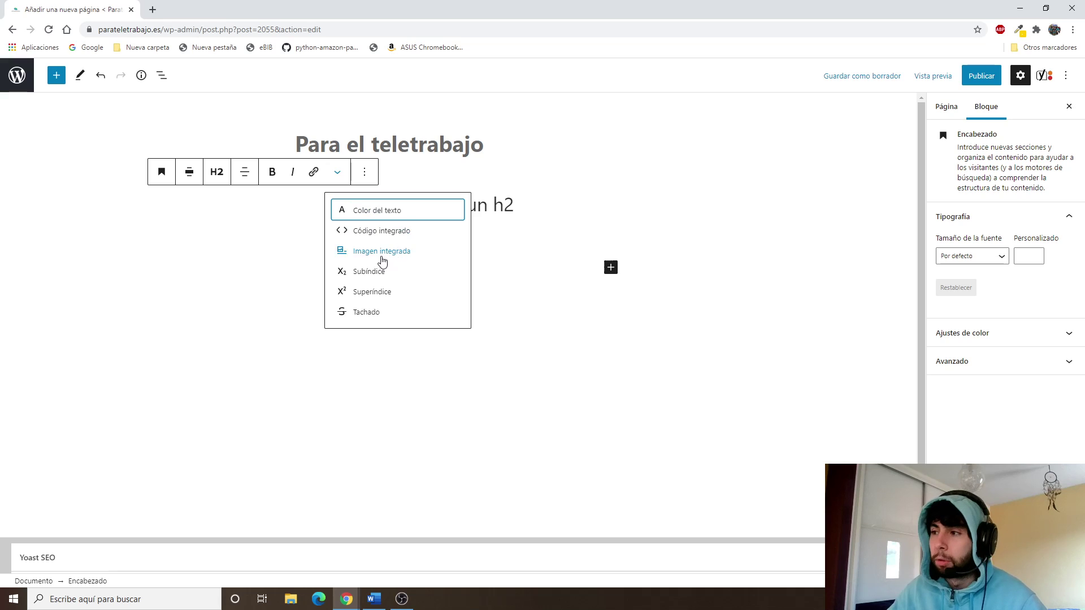
Duplicate the heading block and undo the duplication
{"action": "left_click", "coordinate": [364, 171]}
{"action": "left_click", "coordinate": [364, 173]}
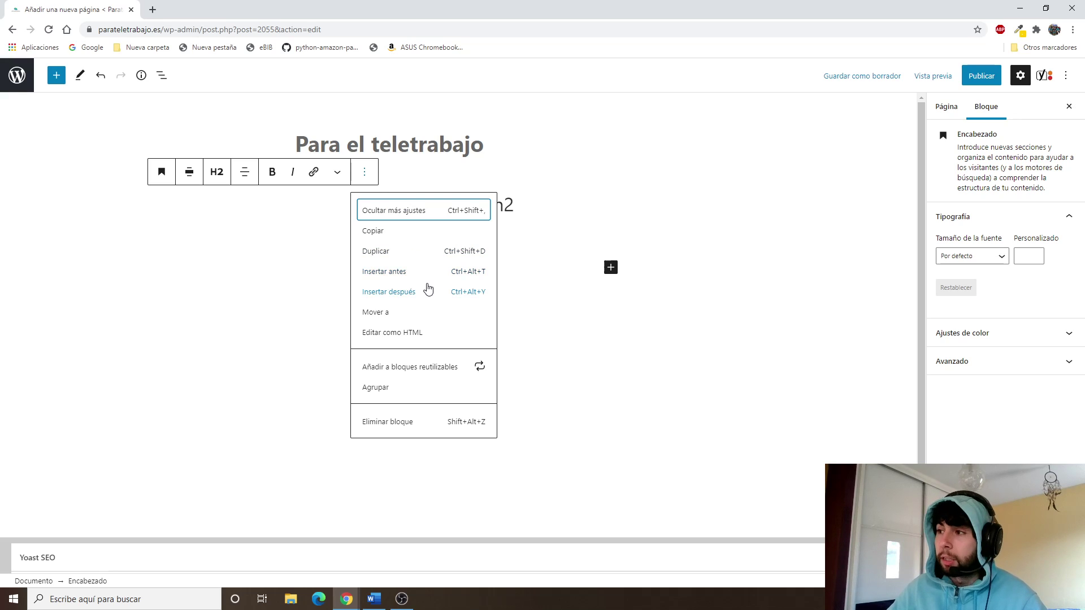
{"action": "left_click", "coordinate": [407, 254]}
{"action": "left_click", "coordinate": [407, 254]}
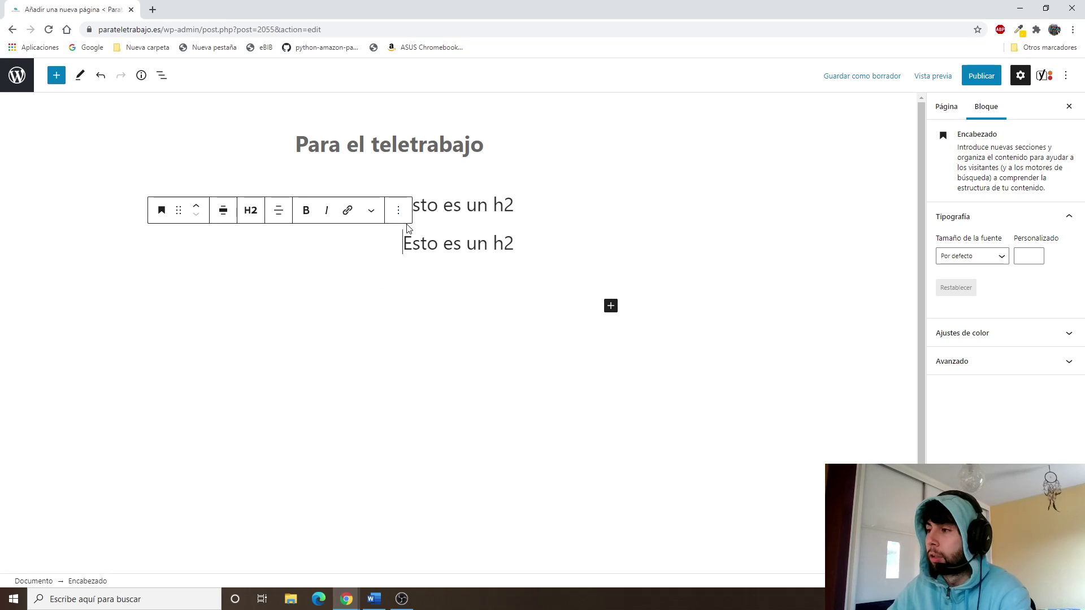
{"action": "key", "text": "ctrl+z"}
Copy the heading block and insert a paragraph block after it containing "z"
{"action": "left_click", "coordinate": [366, 171]}
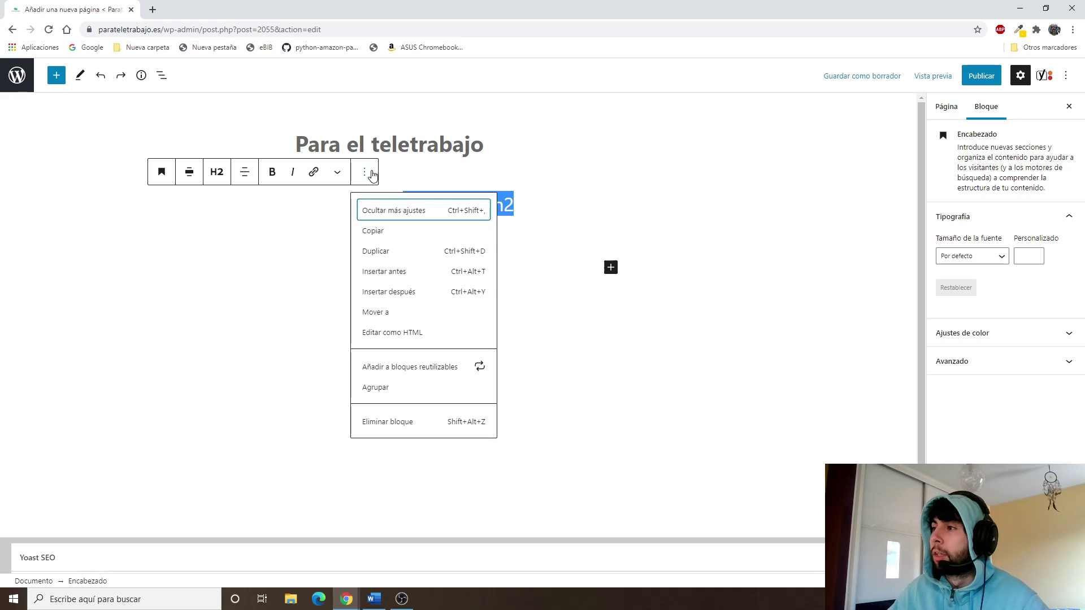
{"action": "left_click", "coordinate": [384, 237]}
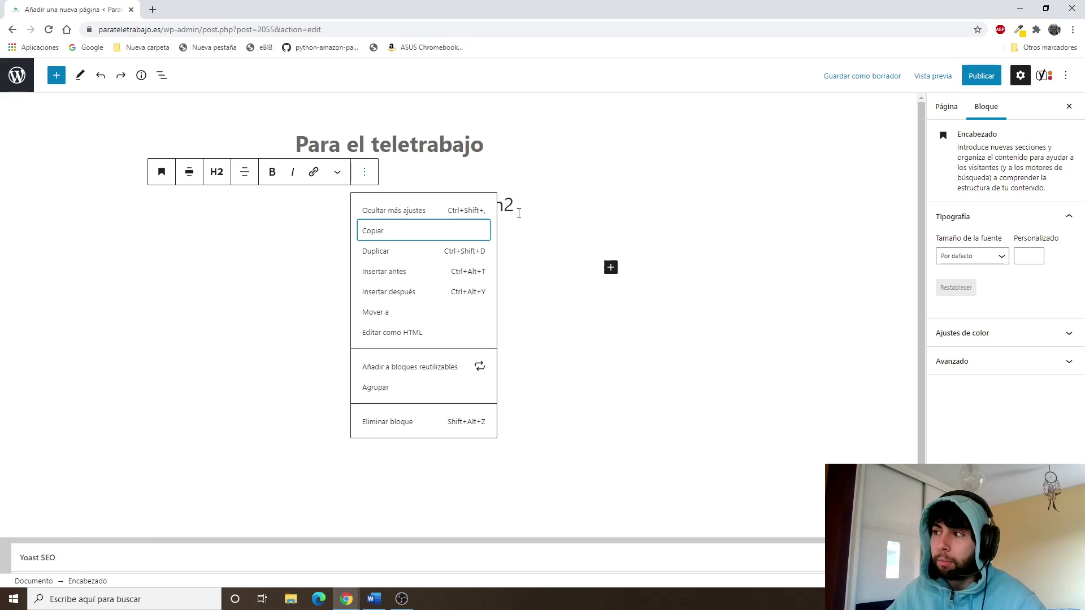
{"action": "left_click", "coordinate": [401, 294]}
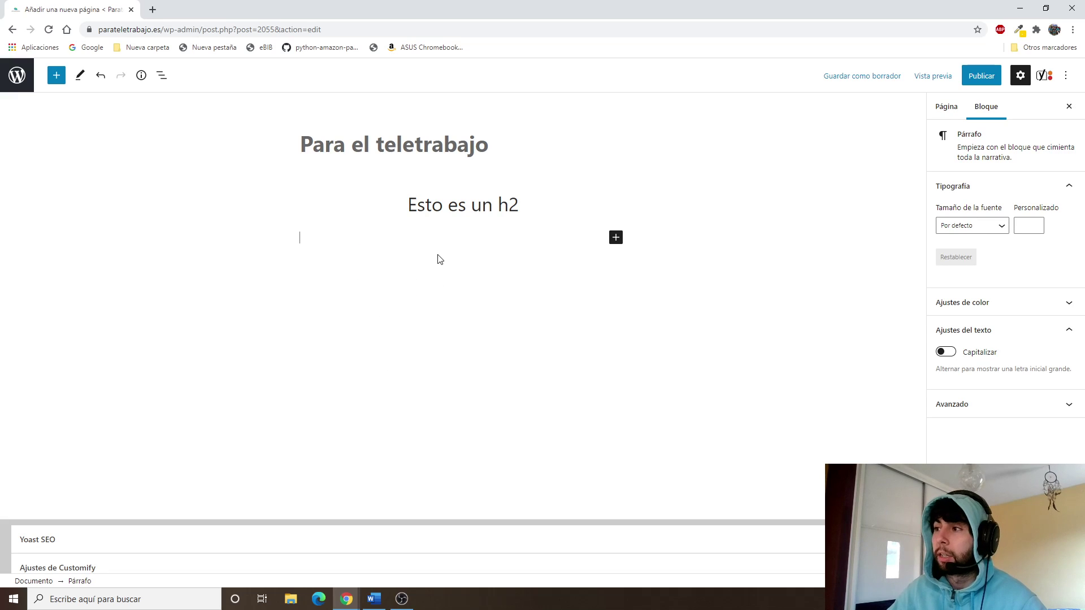
{"action": "left_click", "coordinate": [617, 238]}
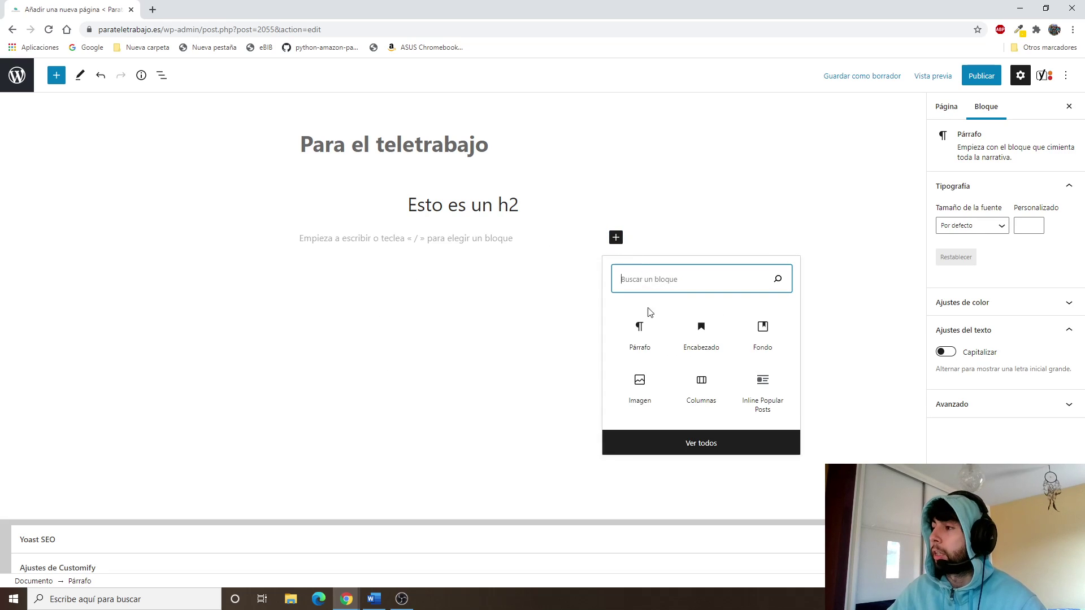
{"action": "left_click", "coordinate": [644, 343]}
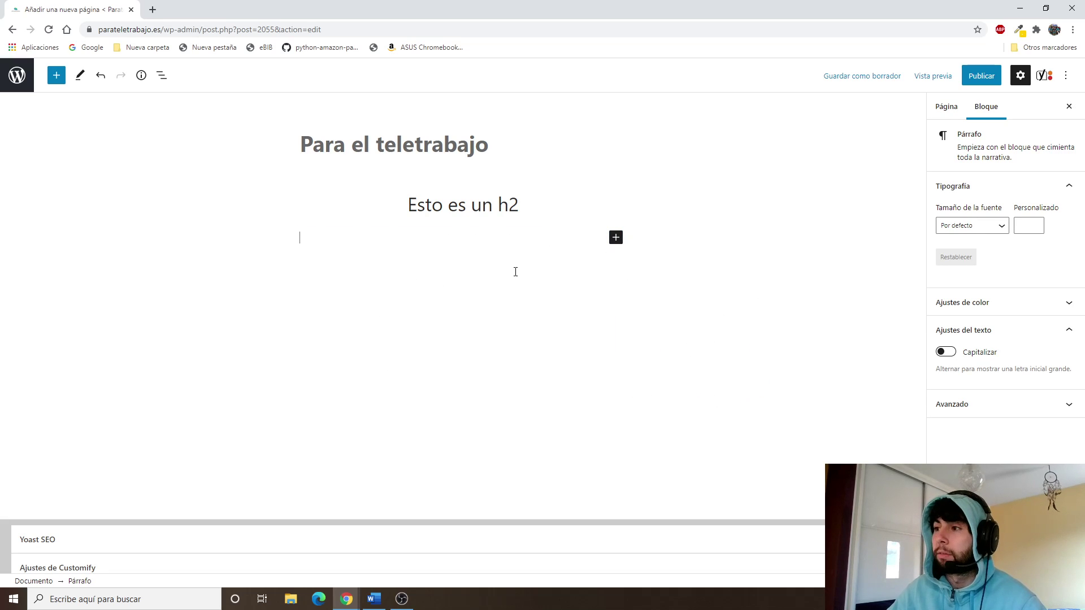
{"action": "type", "text": "z"}
View the heading block's HTML code and return it to visual editing
{"action": "left_click", "coordinate": [535, 205]}
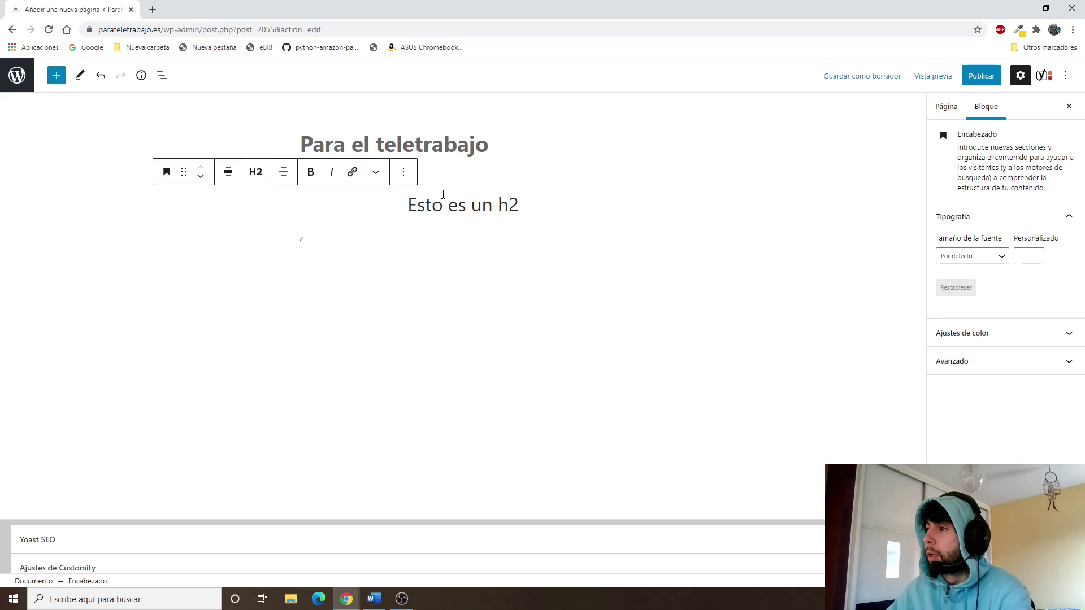
{"action": "left_click", "coordinate": [407, 176]}
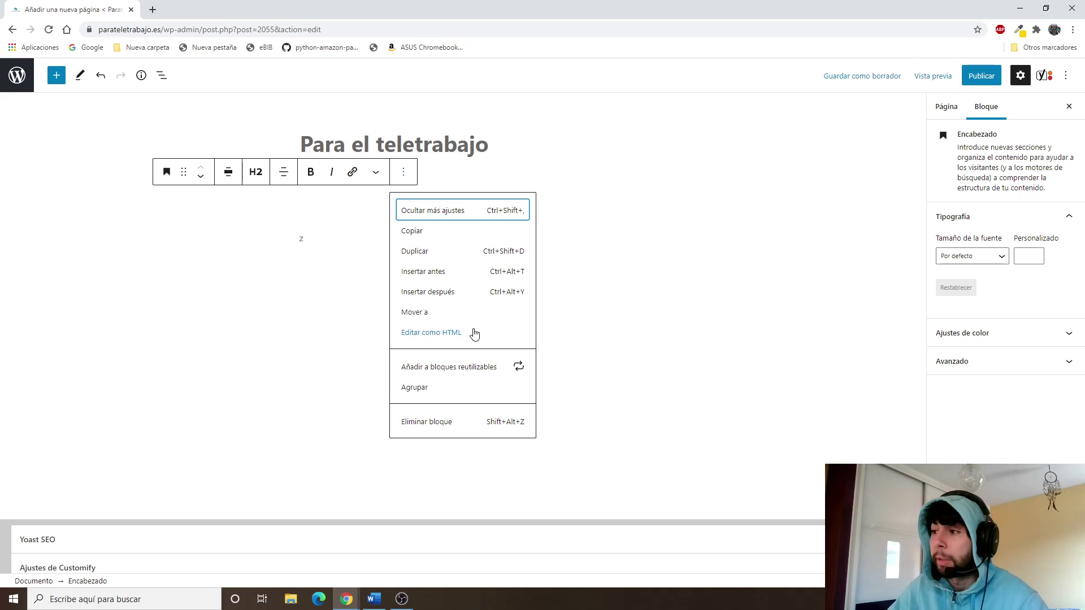
{"action": "left_click", "coordinate": [474, 333]}
{"action": "left_click", "coordinate": [278, 246]}
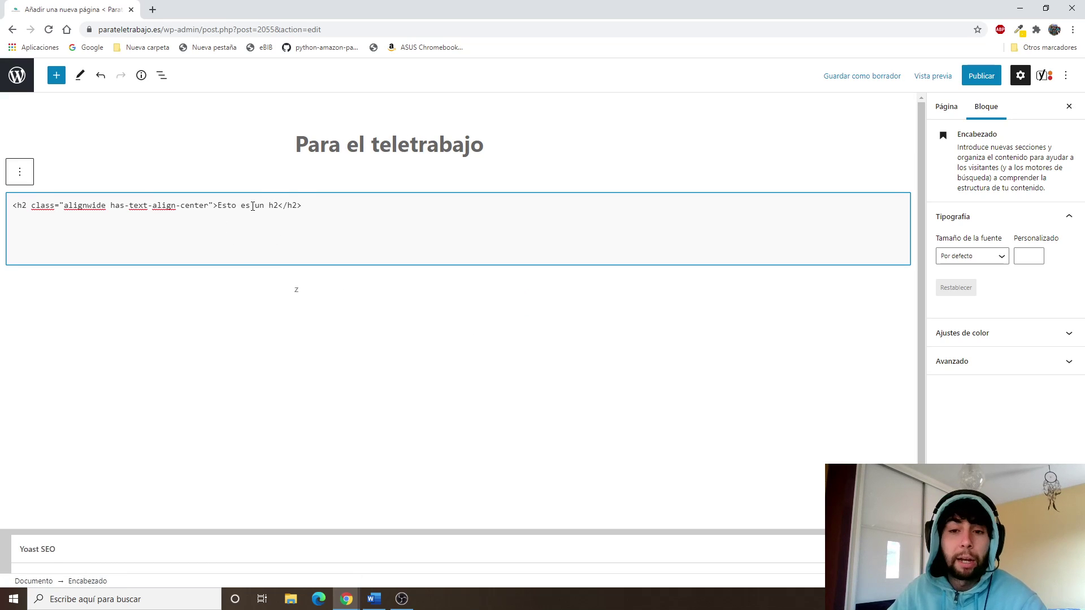
{"action": "left_click", "coordinate": [20, 173]}
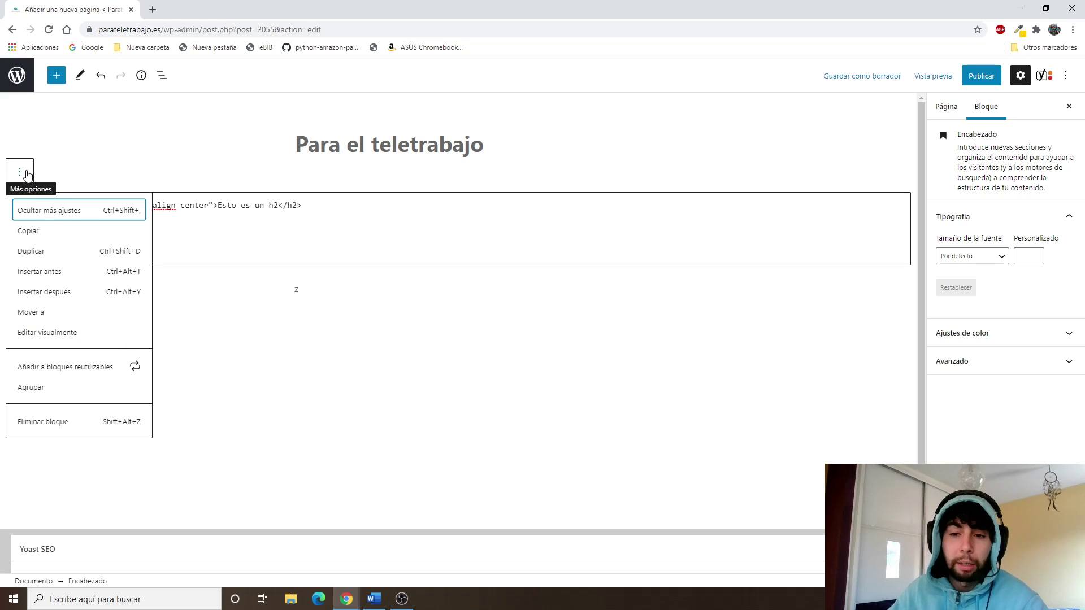
{"action": "left_click", "coordinate": [66, 333]}
Clear the "z" from the paragraph block and delete the heading block above it, leaving the cursor in the empty paragraph
{"action": "left_click", "coordinate": [351, 244]}
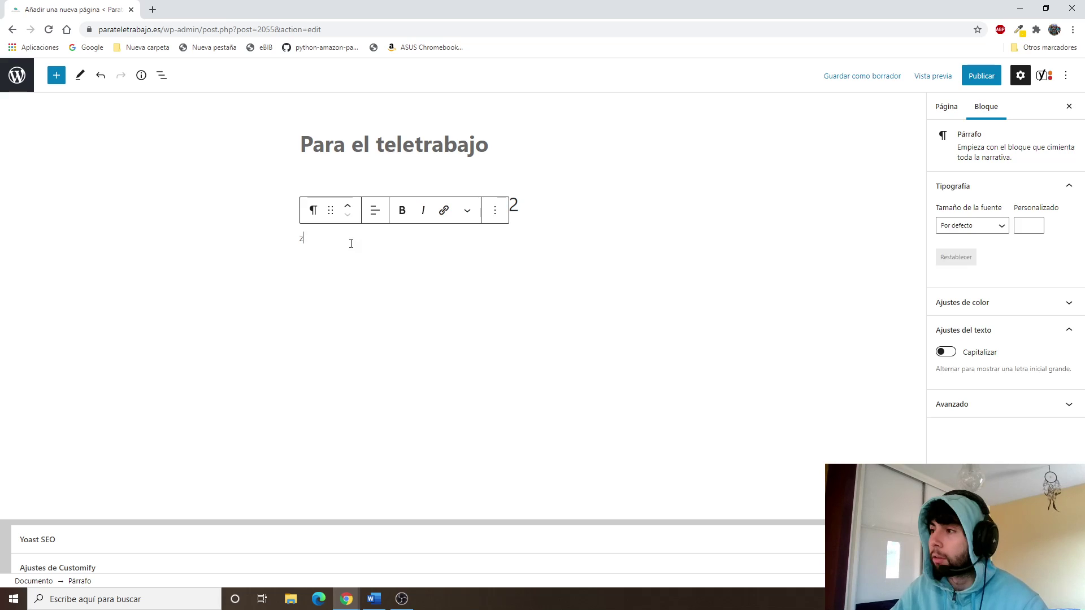
{"action": "key", "text": "BackSpace"}
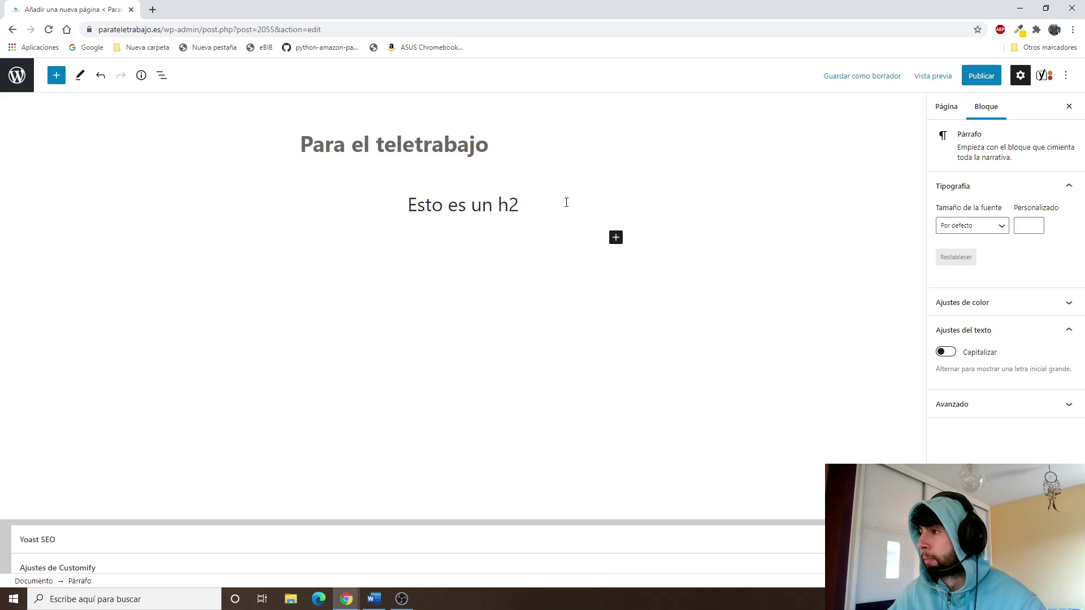
{"action": "left_click", "coordinate": [562, 203]}
{"action": "left_click", "coordinate": [403, 173]}
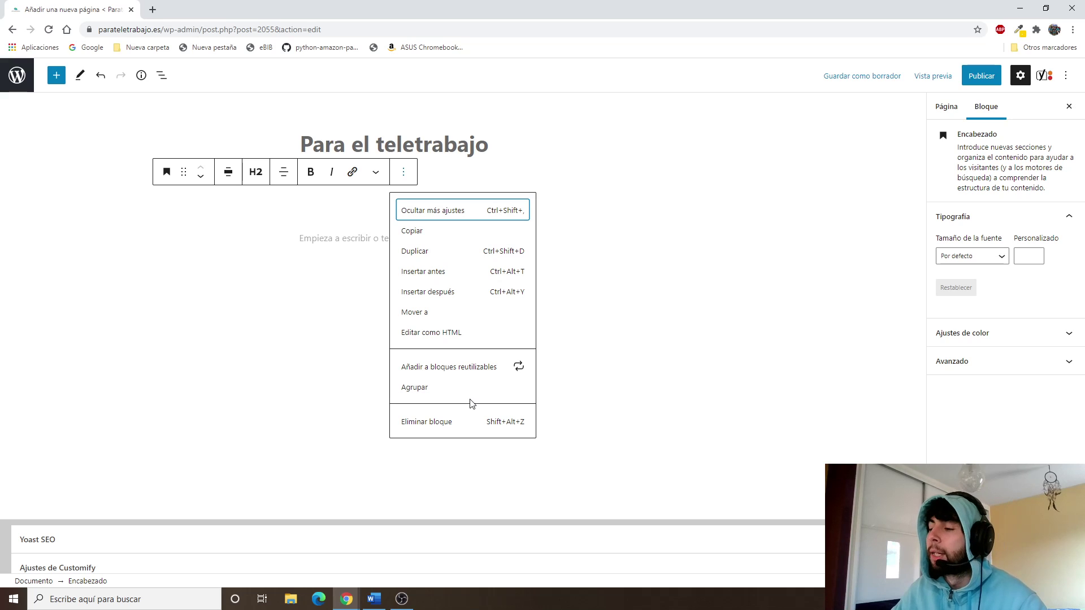
{"action": "left_click", "coordinate": [457, 429]}
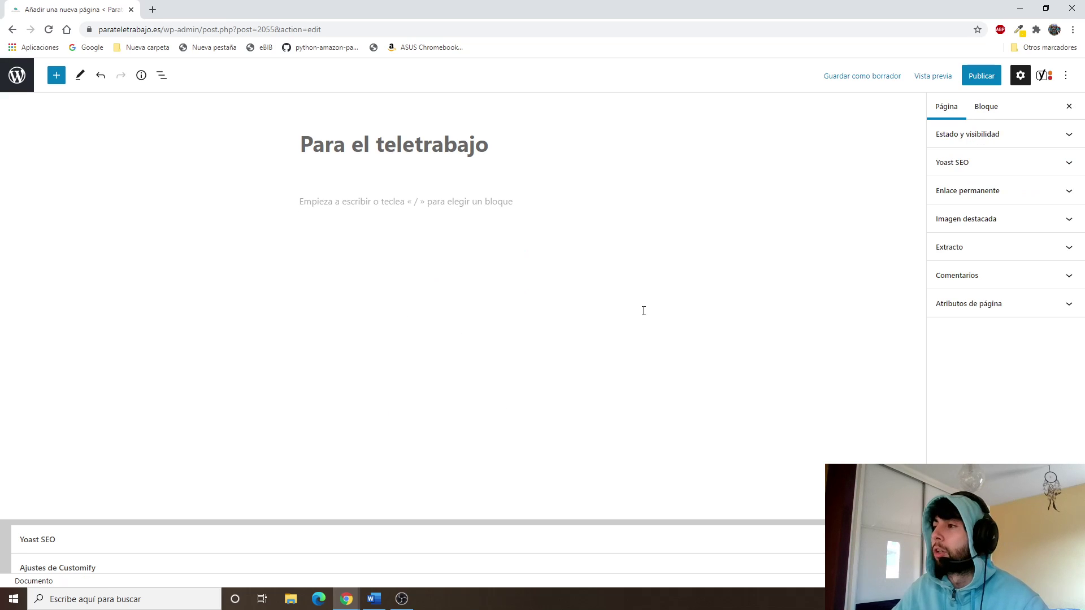
{"action": "left_click", "coordinate": [475, 200]}
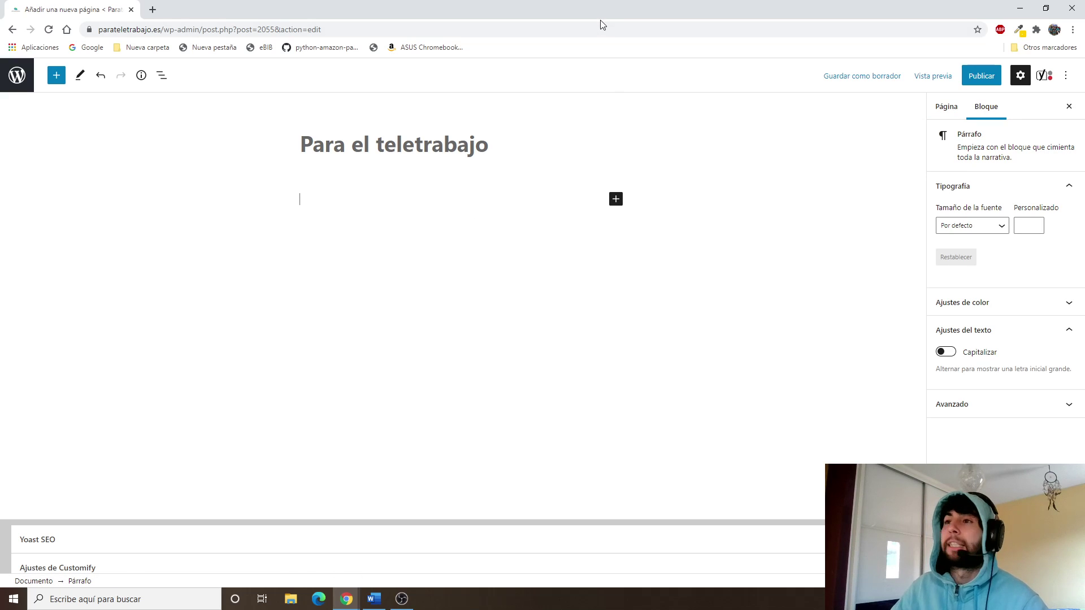